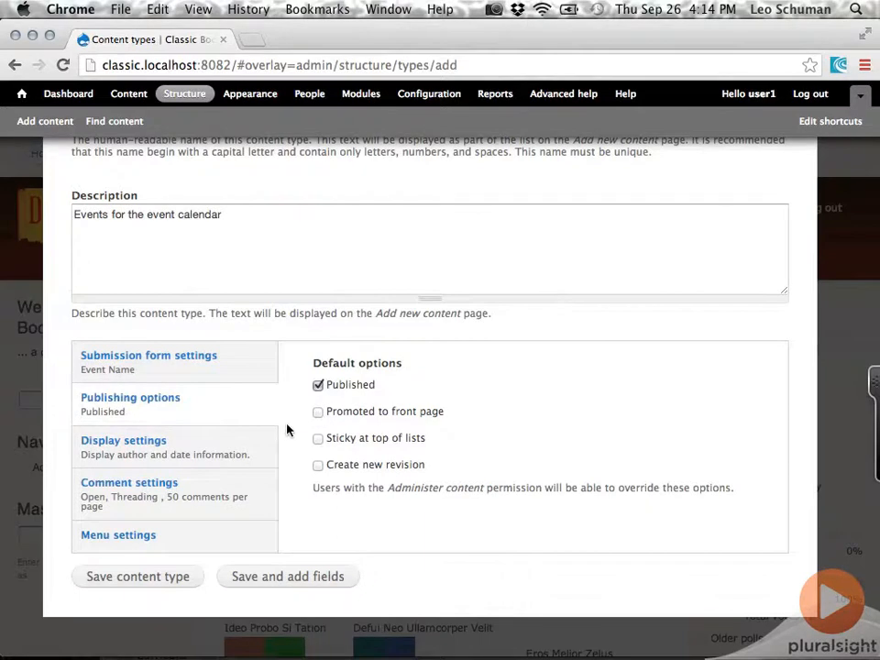
Remove Main menu from the new content type's available menus, and save the type to continue with adding fields
click(183, 441)
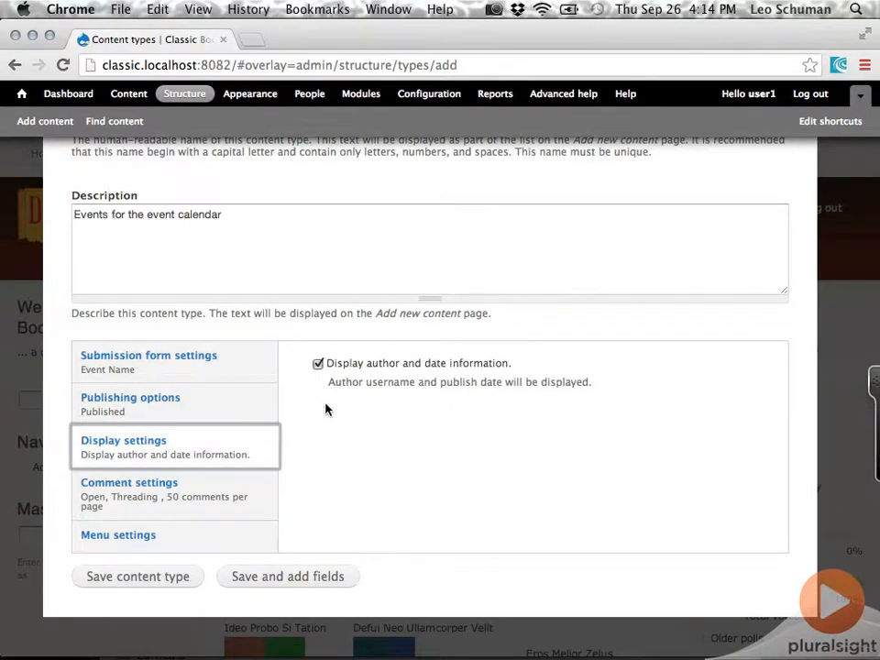
click(146, 500)
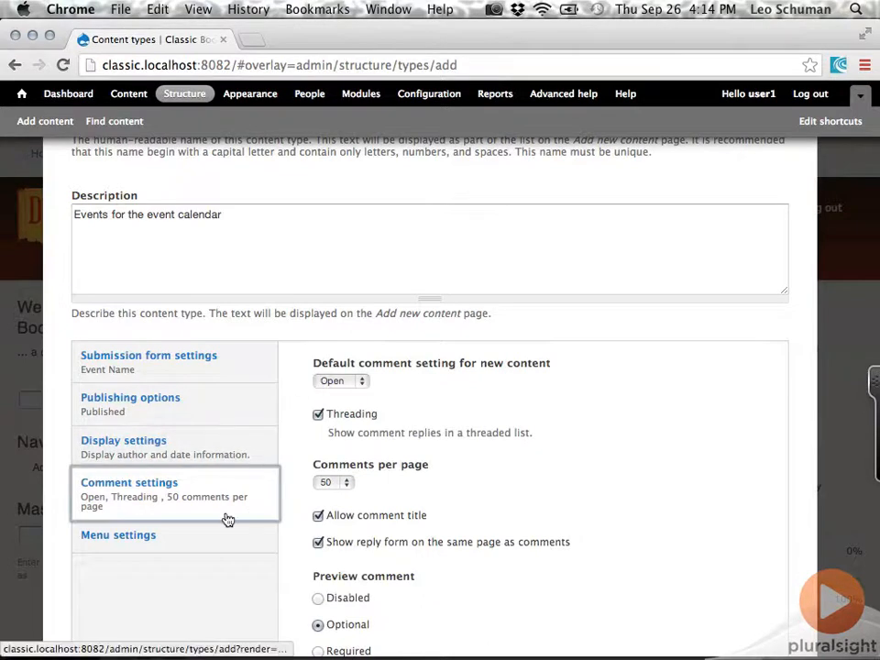
click(105, 553)
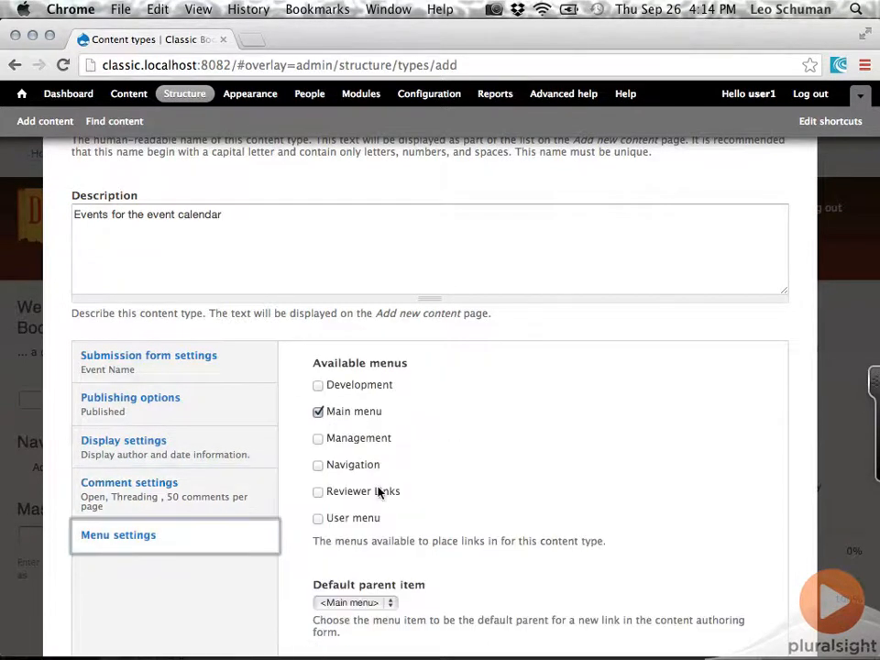
click(318, 412)
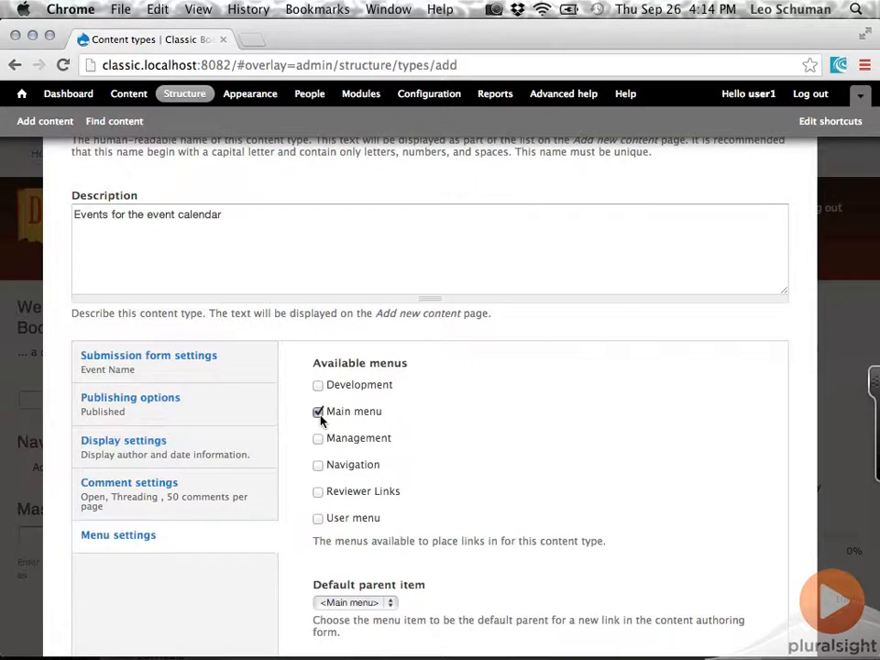
scroll(295, 475, down, 3)
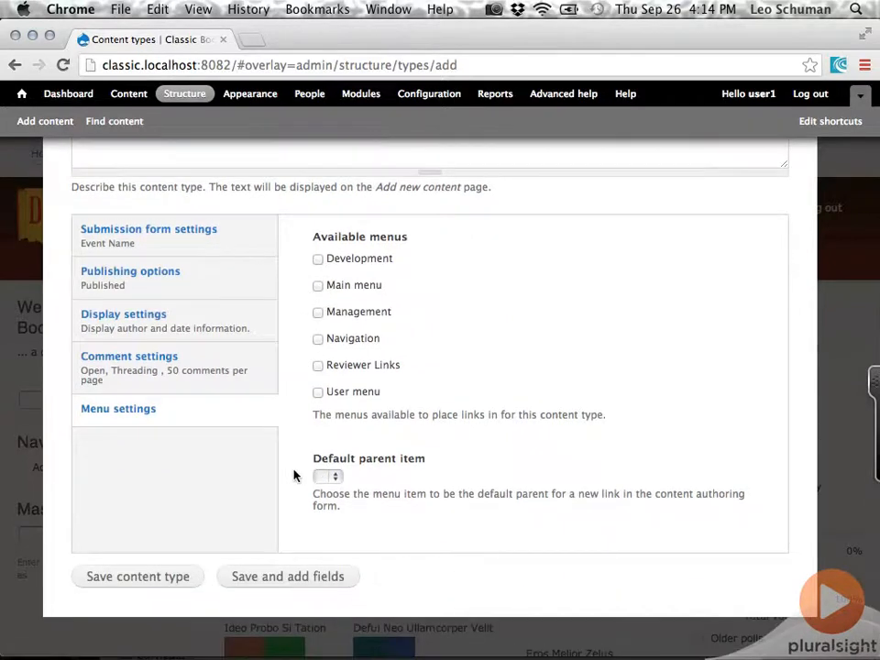
click(279, 577)
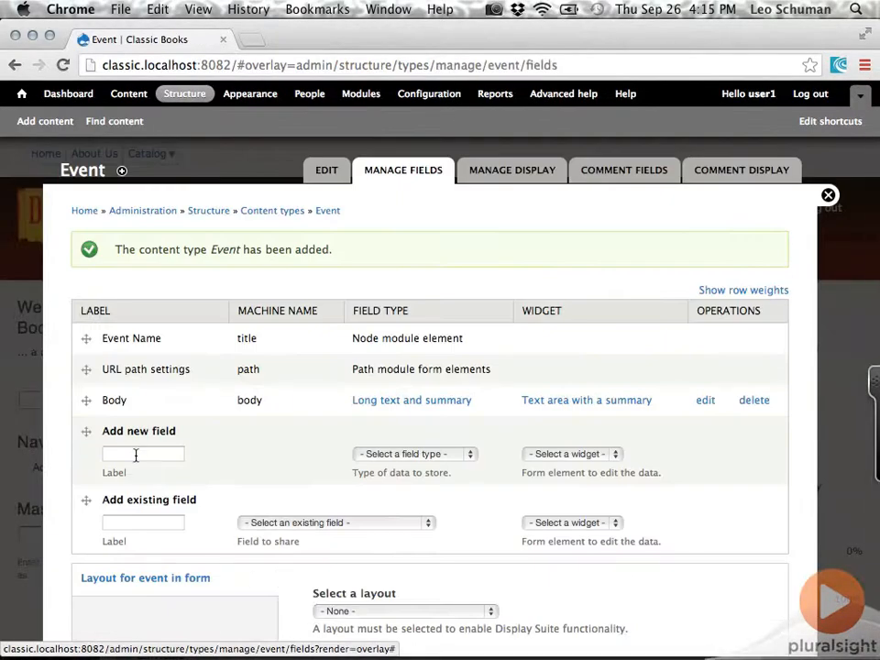
Add a new field labelled Event Date with the Date field type and Pop-up calendar widget, and save it
click(135, 456)
text(Eve)
key(Down)
key(Tab)
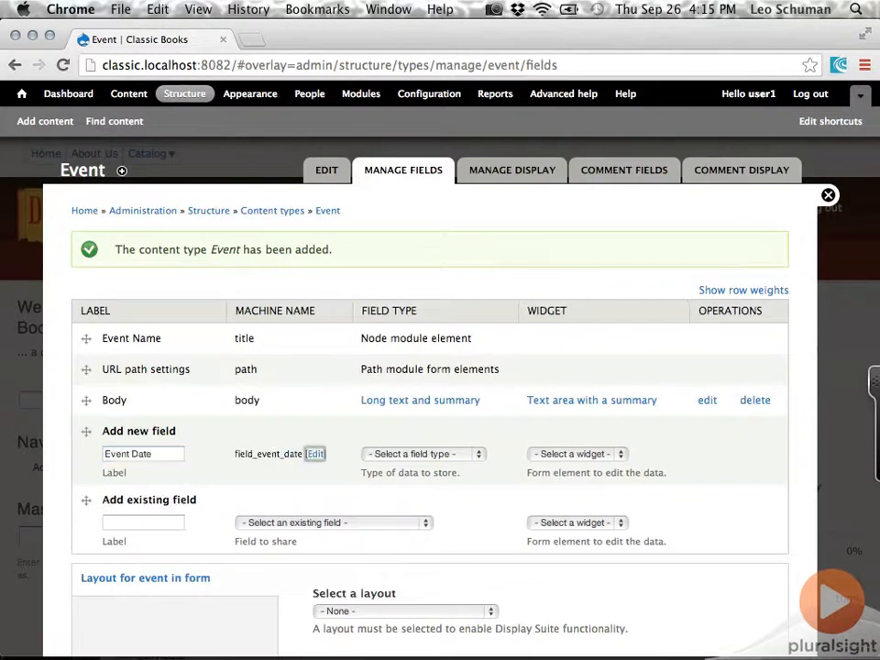
click(428, 453)
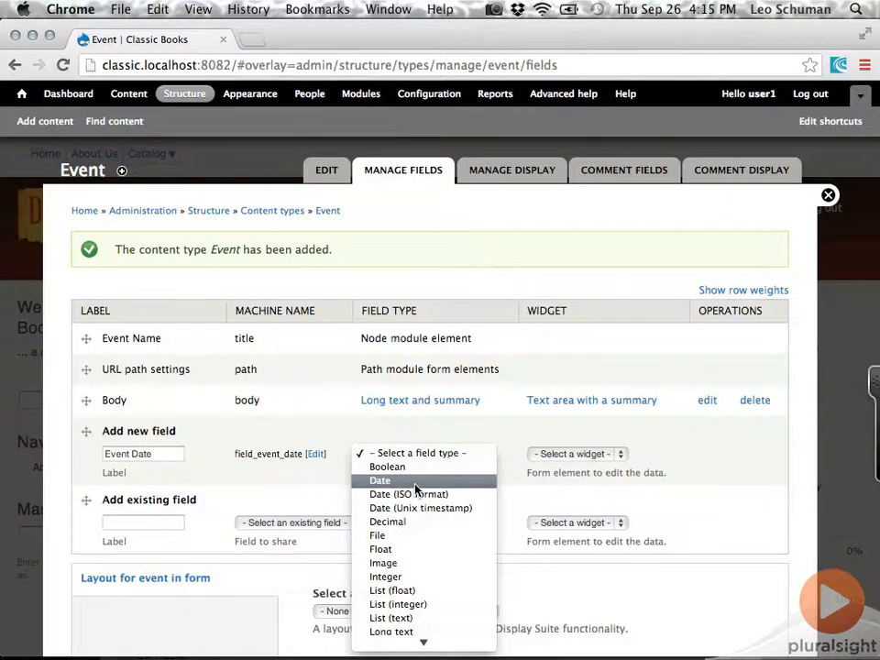
click(415, 482)
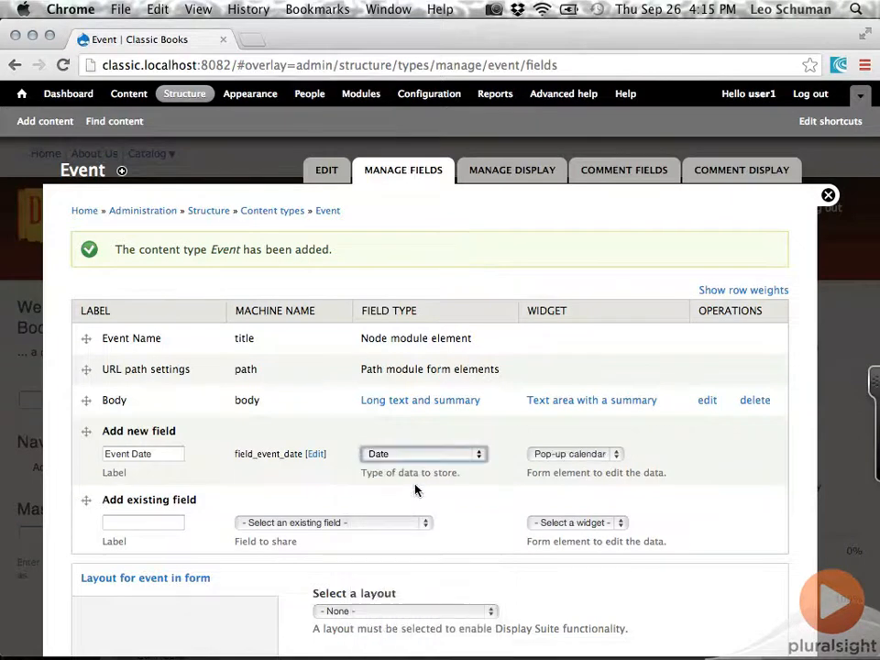
click(620, 455)
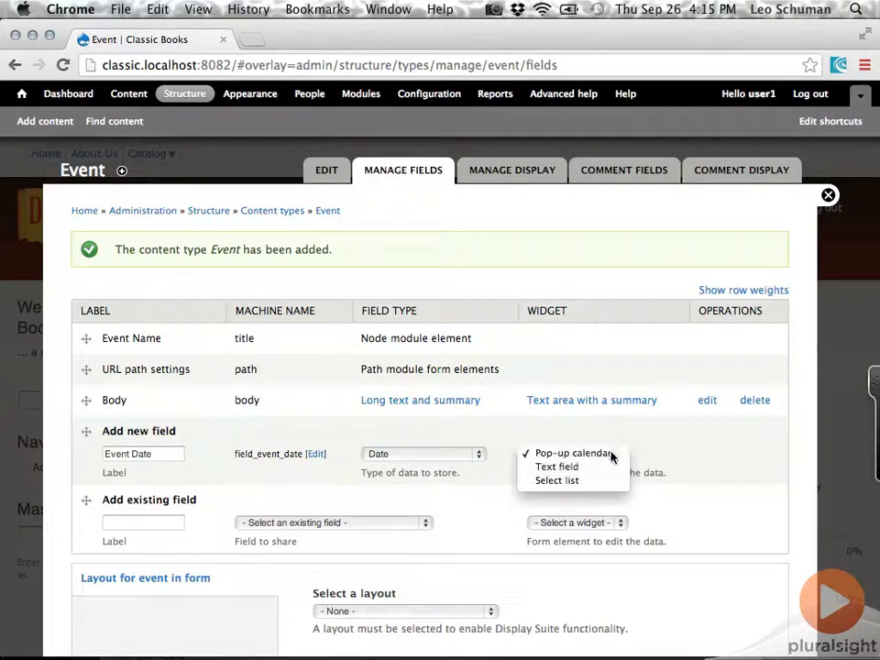
click(611, 454)
scroll(490, 538, down, 3)
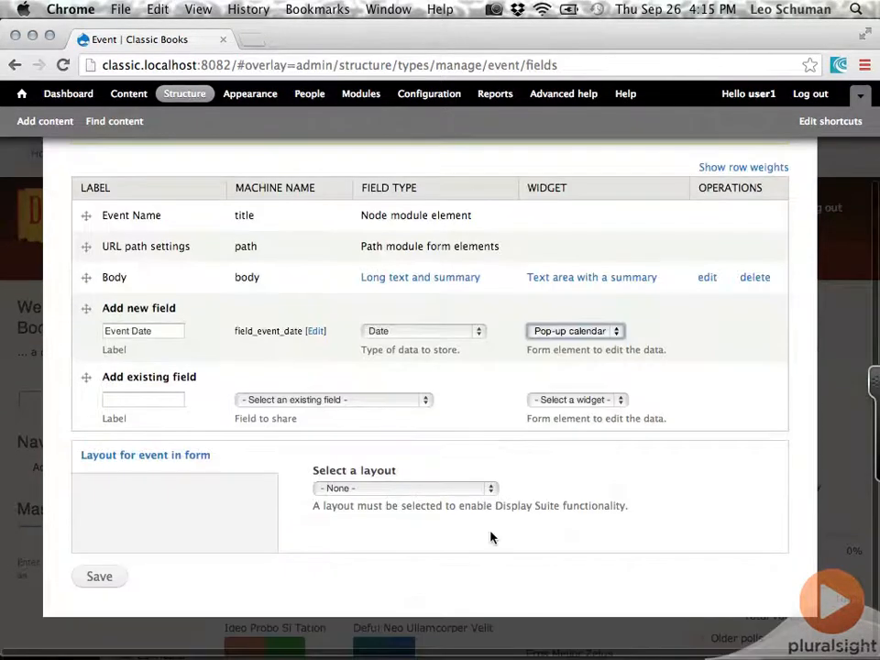
click(99, 576)
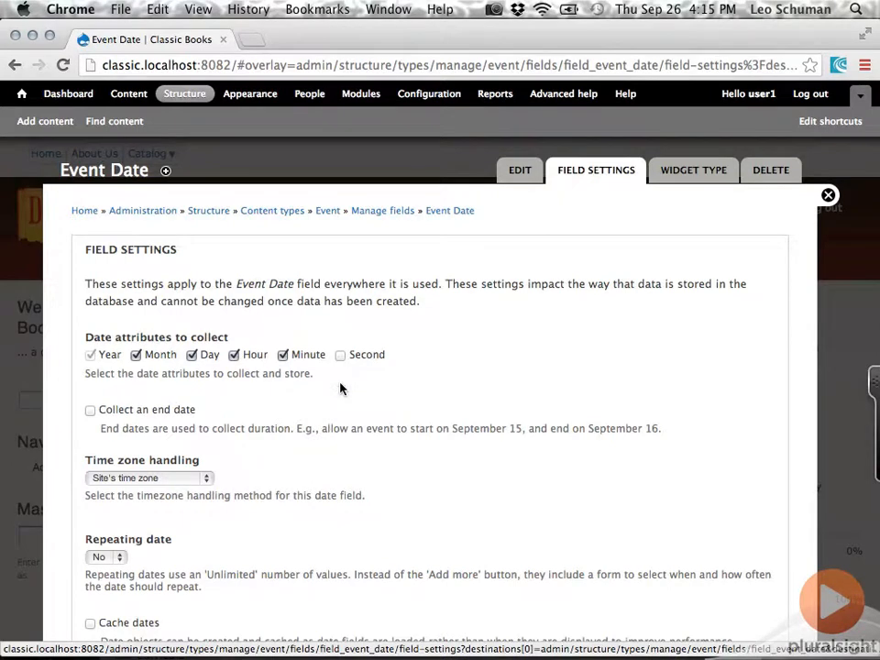
Configure Event Date to collect an end date, use the site's time zone and allow repeating dates, and save the field settings
scroll(341, 389, down, 2)
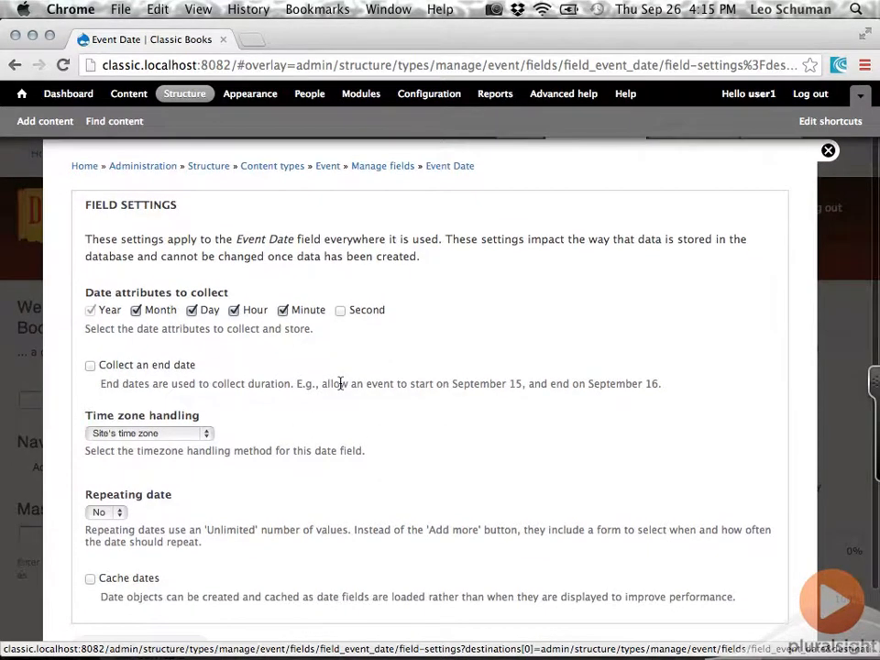
click(90, 365)
scroll(79, 404, down, 3)
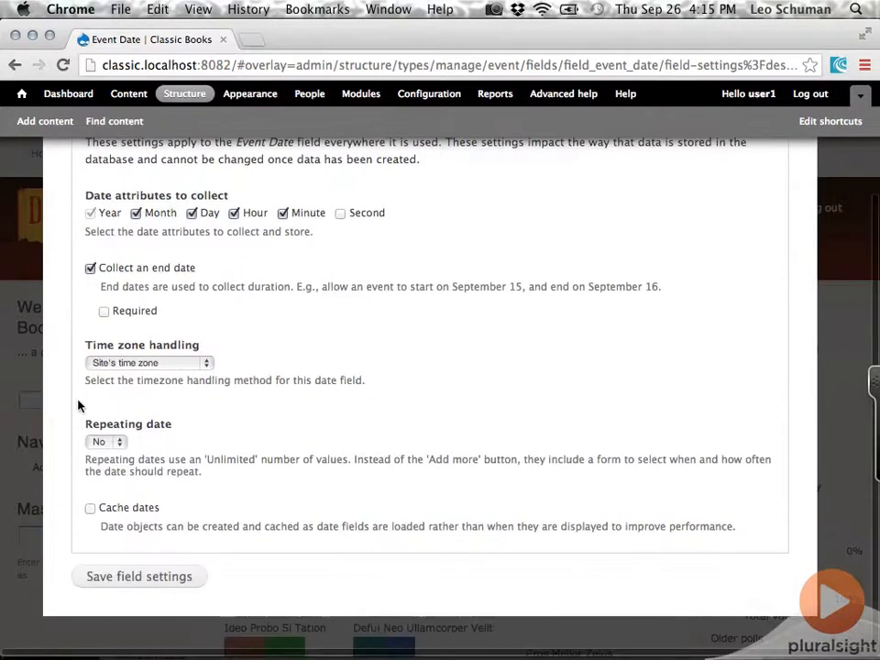
click(205, 363)
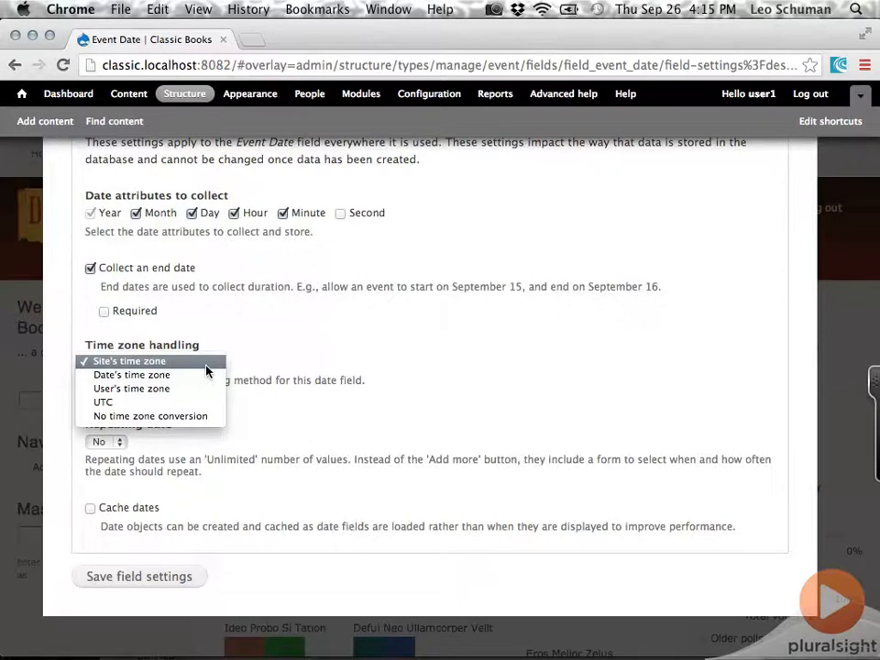
click(205, 364)
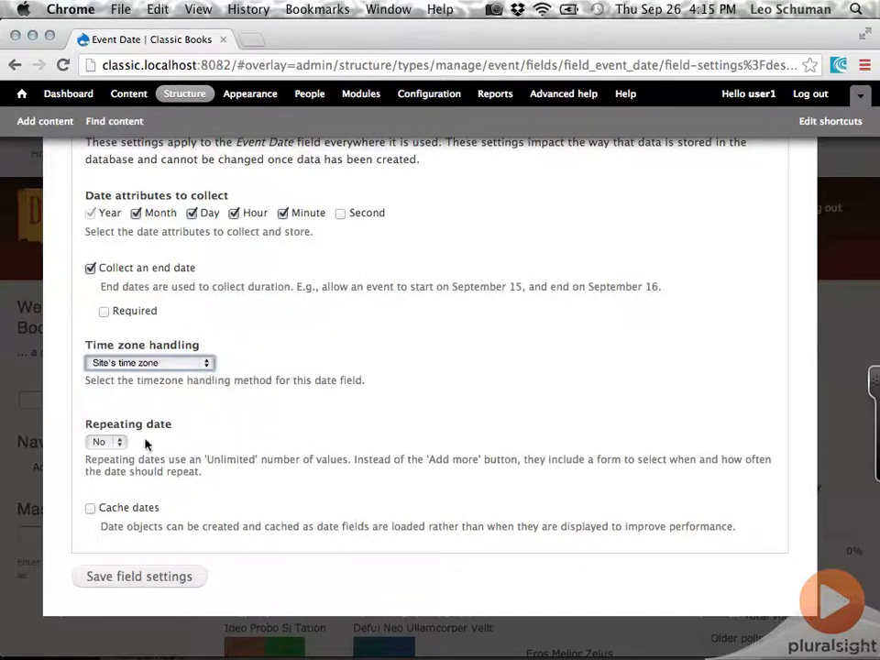
click(121, 443)
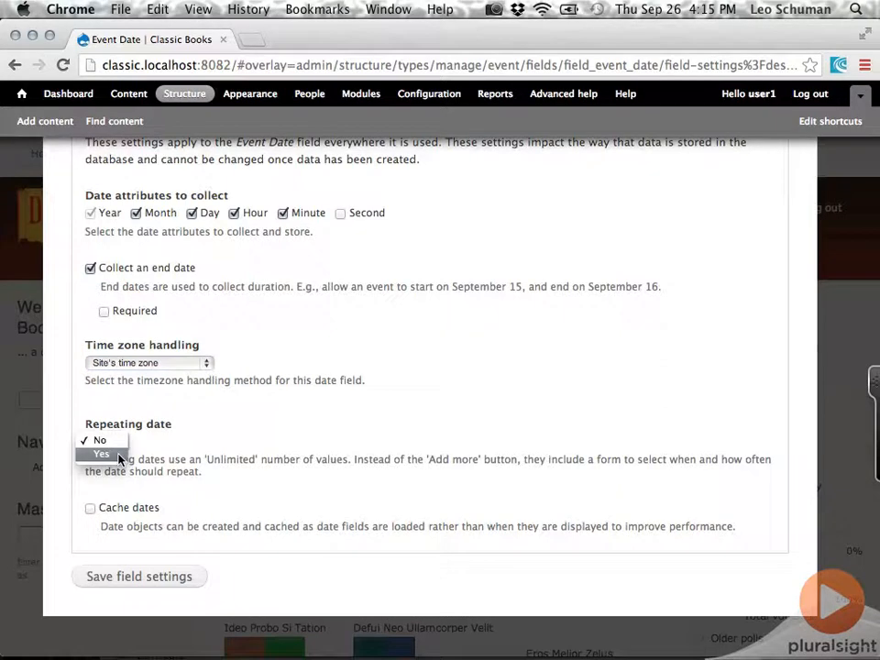
click(102, 455)
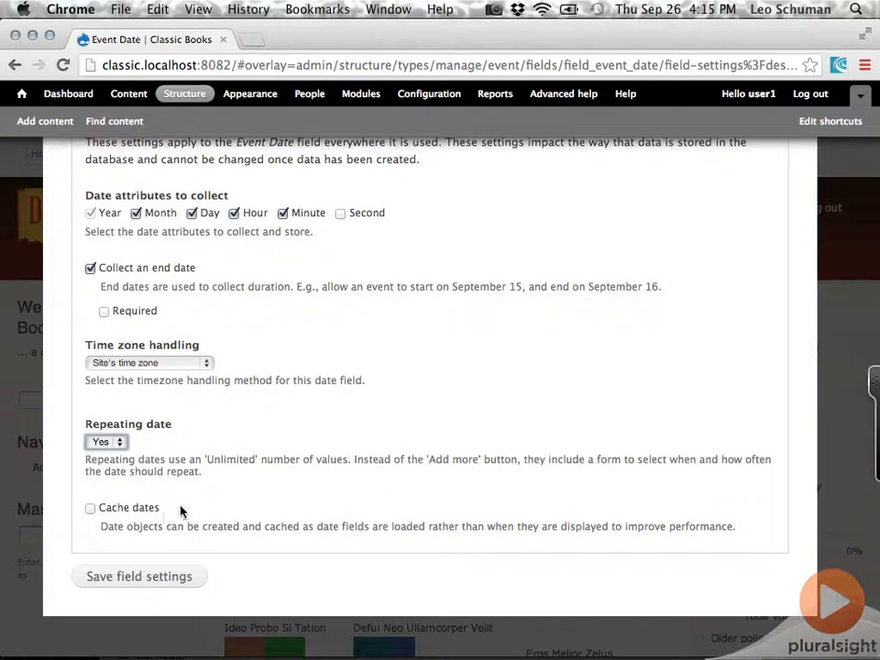
click(147, 577)
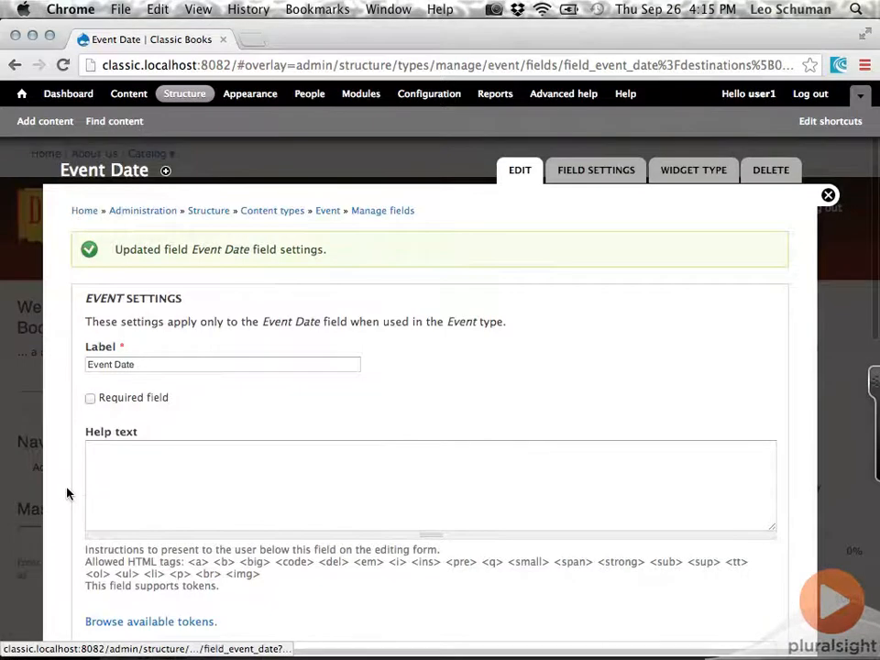
Enable the all-day checkbox in Event Date's additional date entry settings, keeping the 26/09/2013 - 23:15:56 entry format
scroll(66, 493, down, 2)
scroll(66, 493, down, 2)
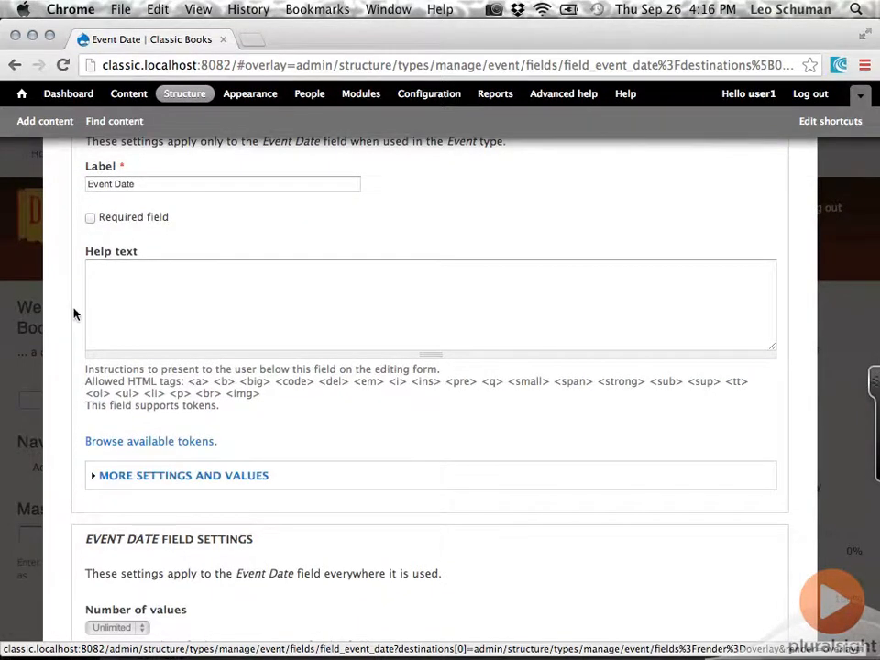
scroll(74, 315, down, 5)
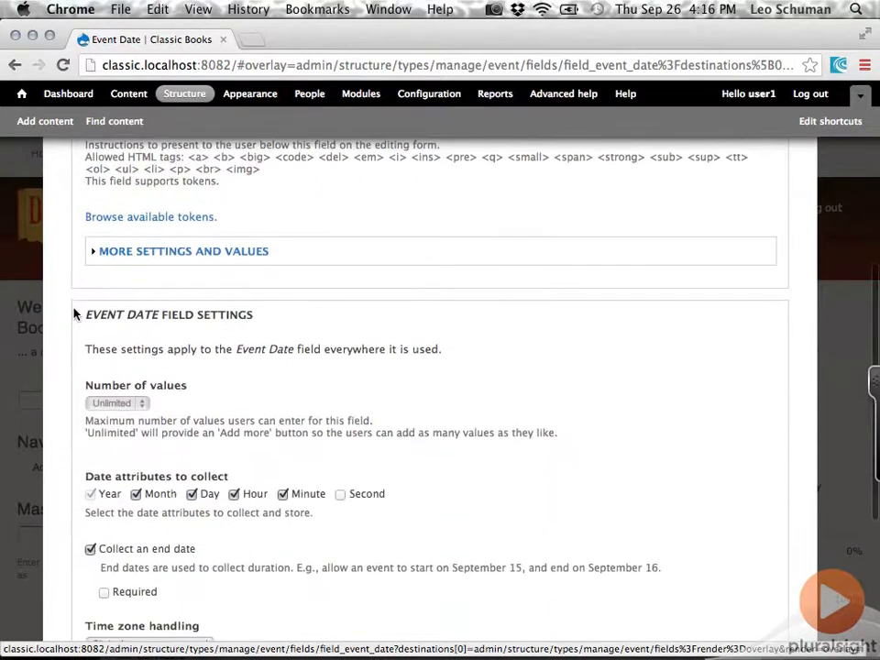
click(137, 251)
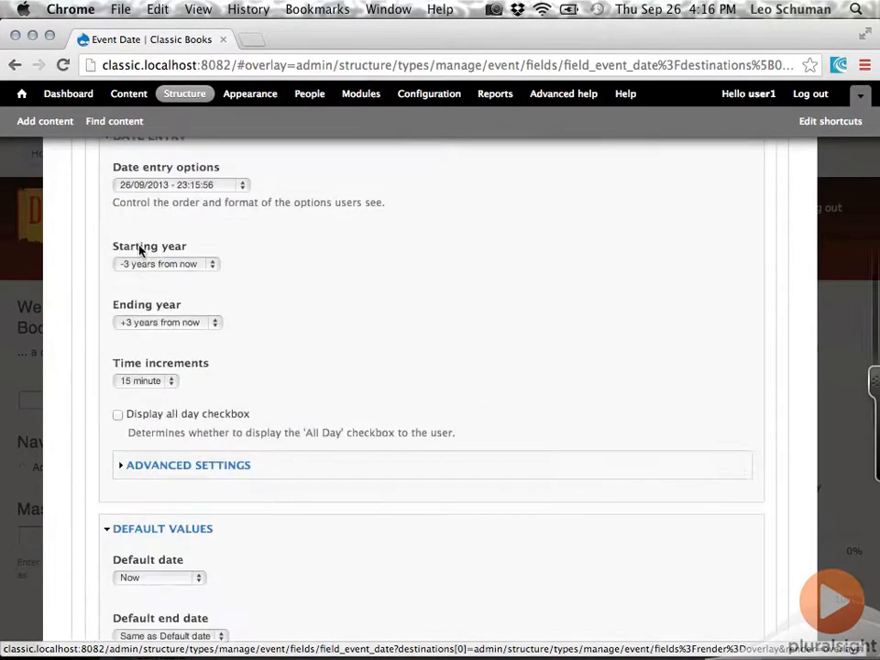
scroll(82, 271, up, 3)
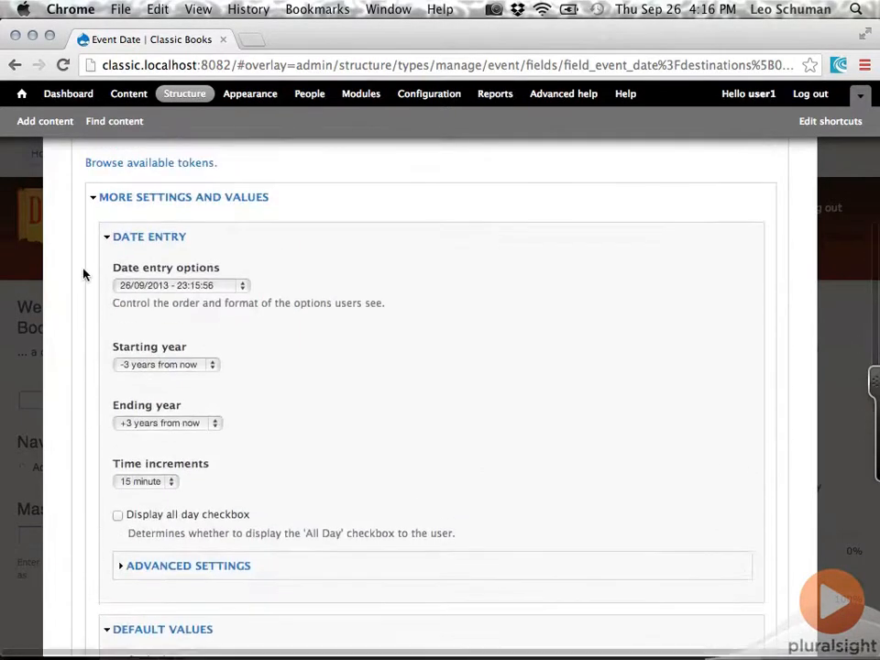
click(232, 289)
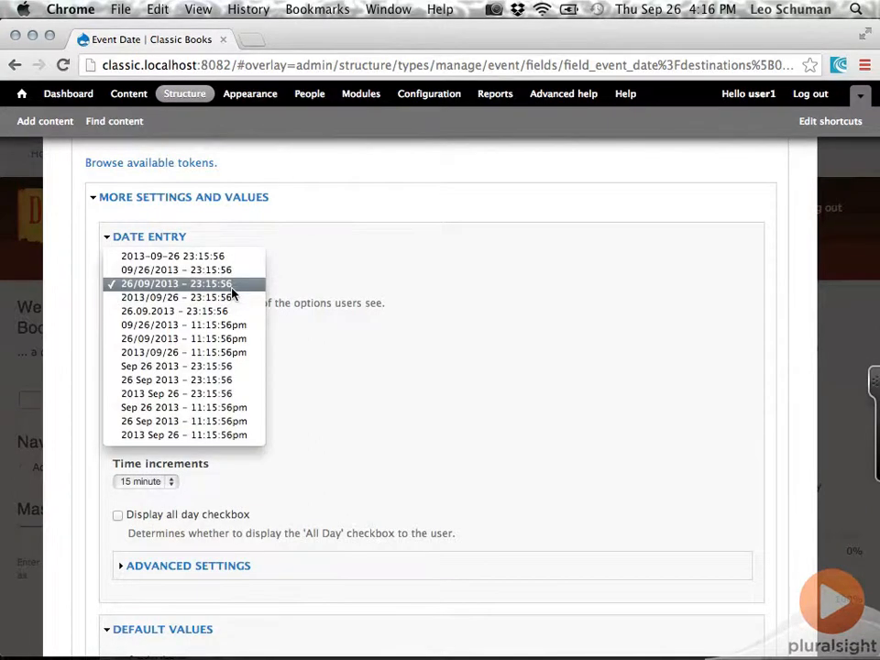
click(232, 289)
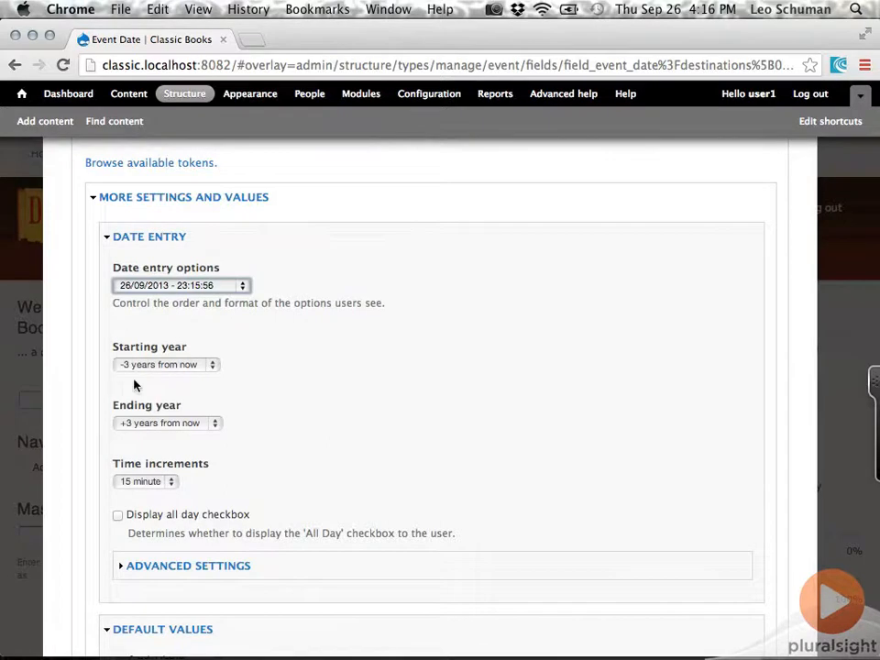
scroll(263, 428, down, 3)
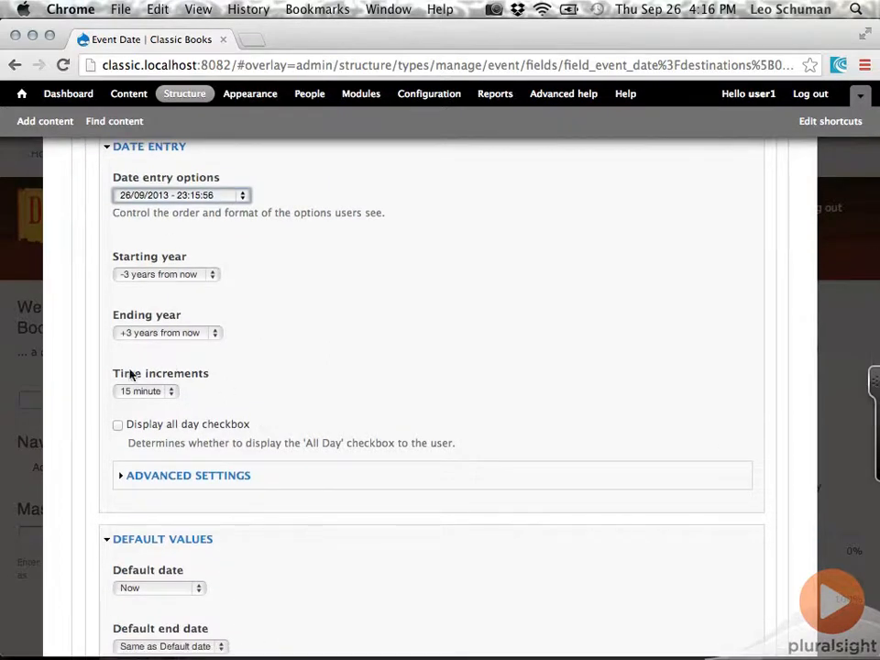
click(117, 429)
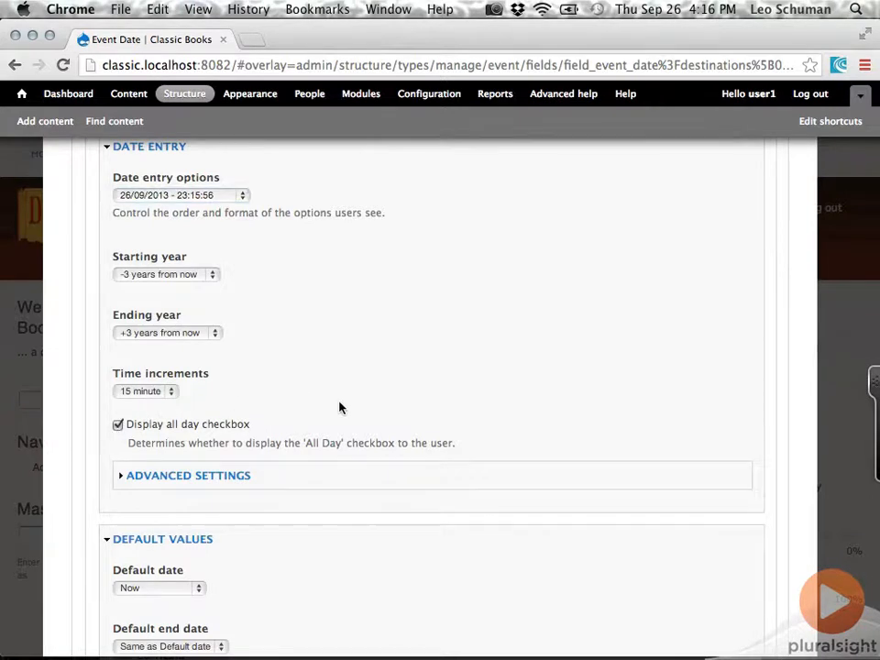
Try the Relative option for the default date, examine its example values, and set the default date back to Now
scroll(339, 408, down, 5)
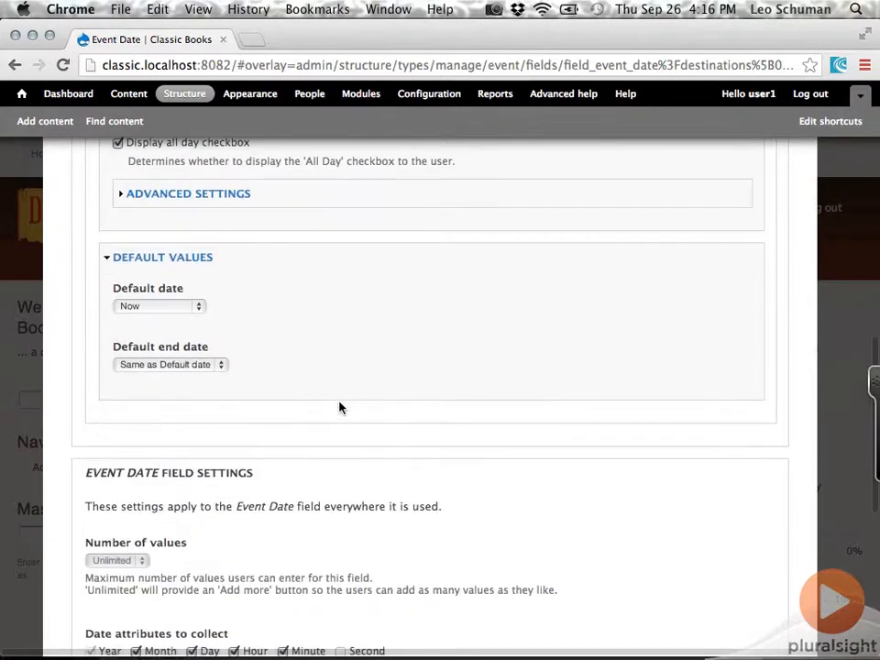
click(198, 308)
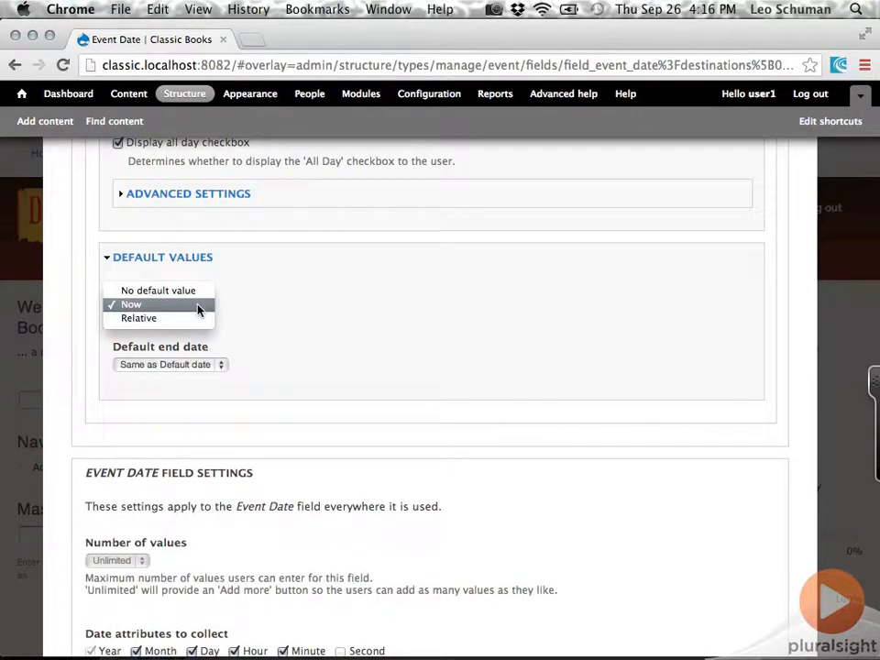
click(192, 318)
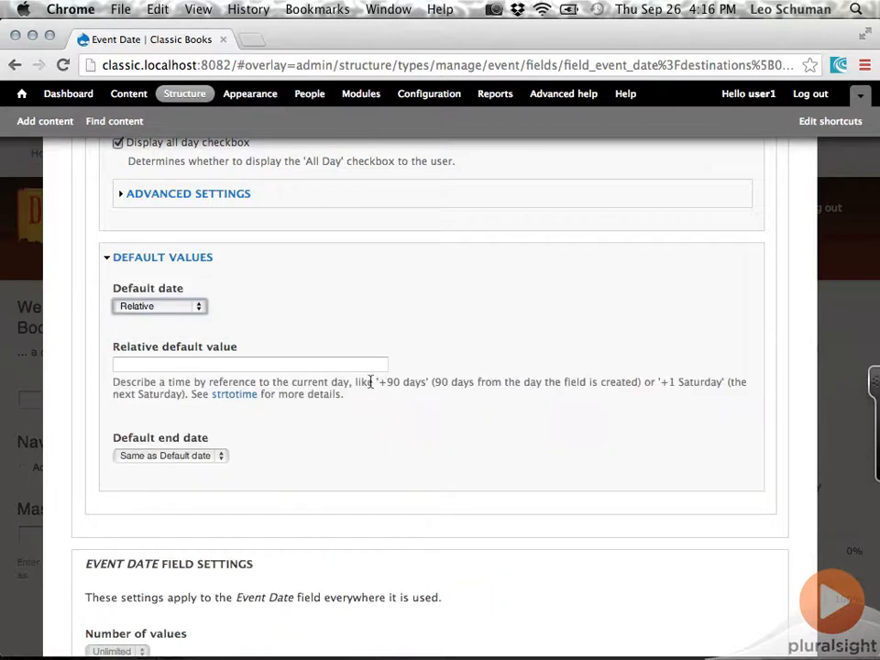
drag(378, 383, 424, 383)
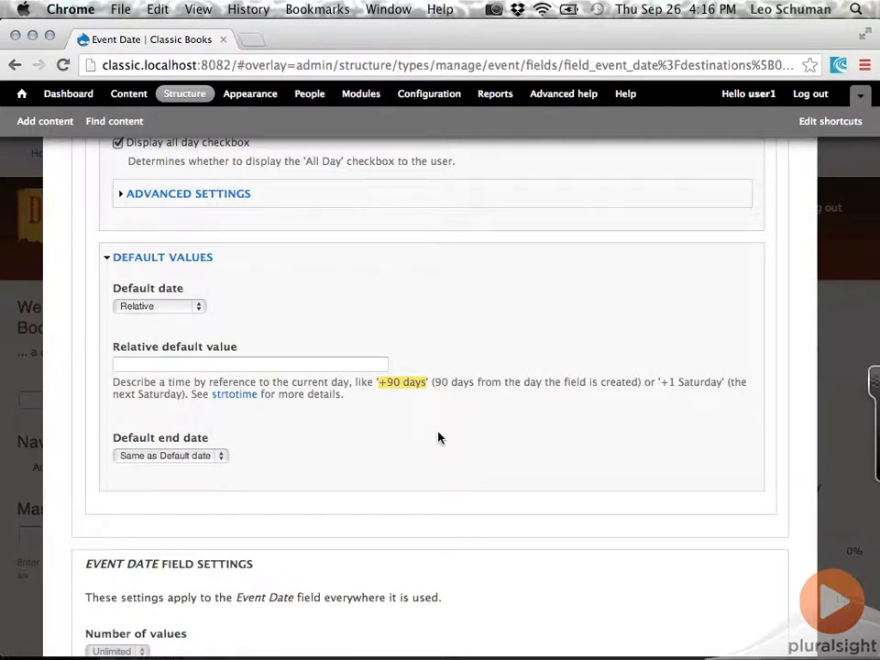
drag(660, 381, 723, 381)
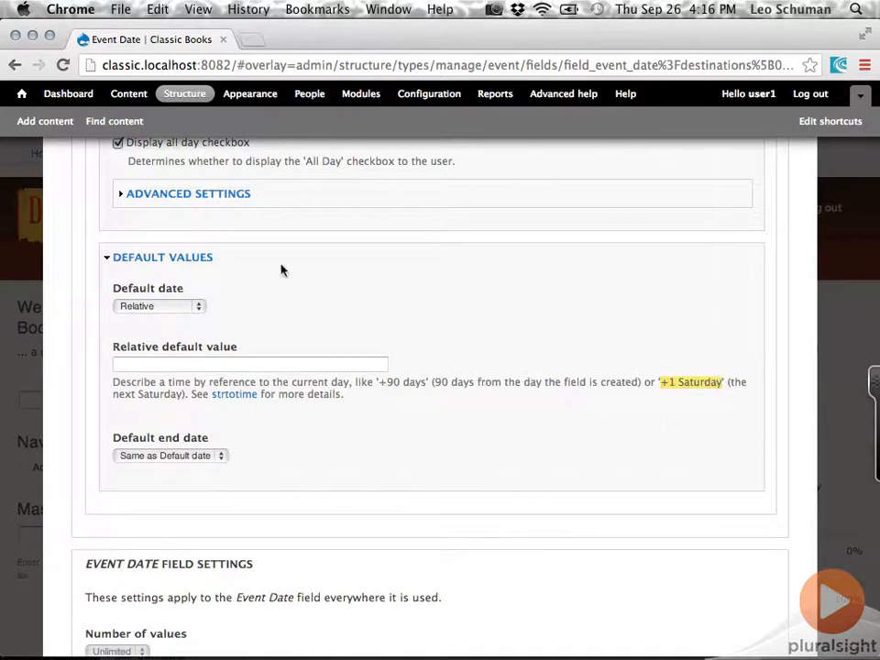
click(198, 307)
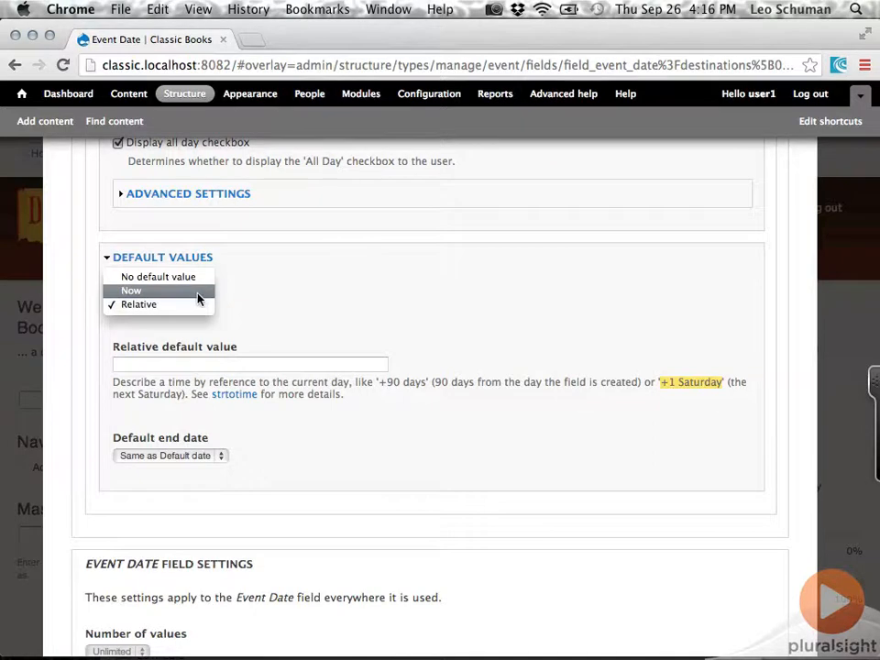
click(197, 292)
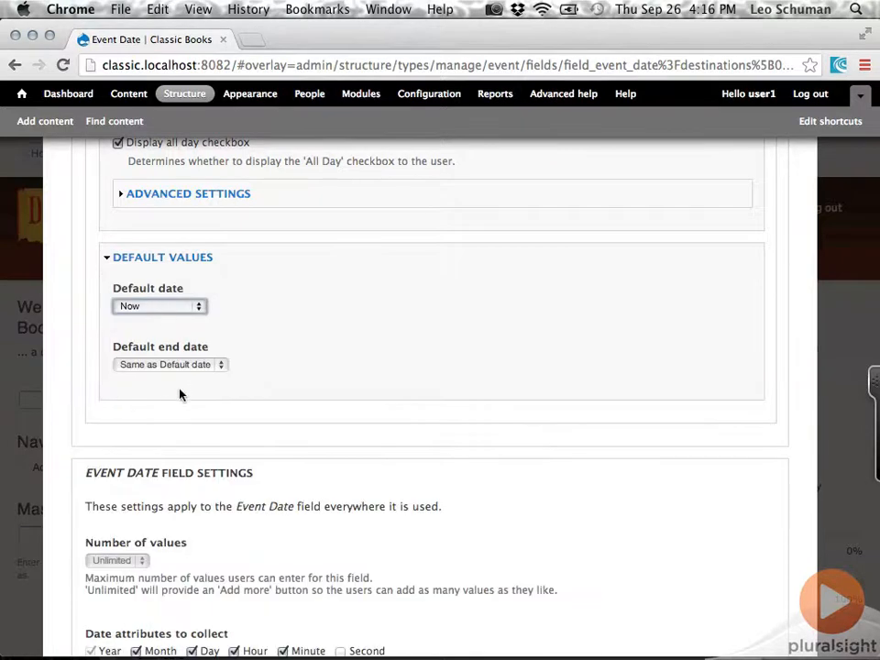
scroll(181, 395, down, 1)
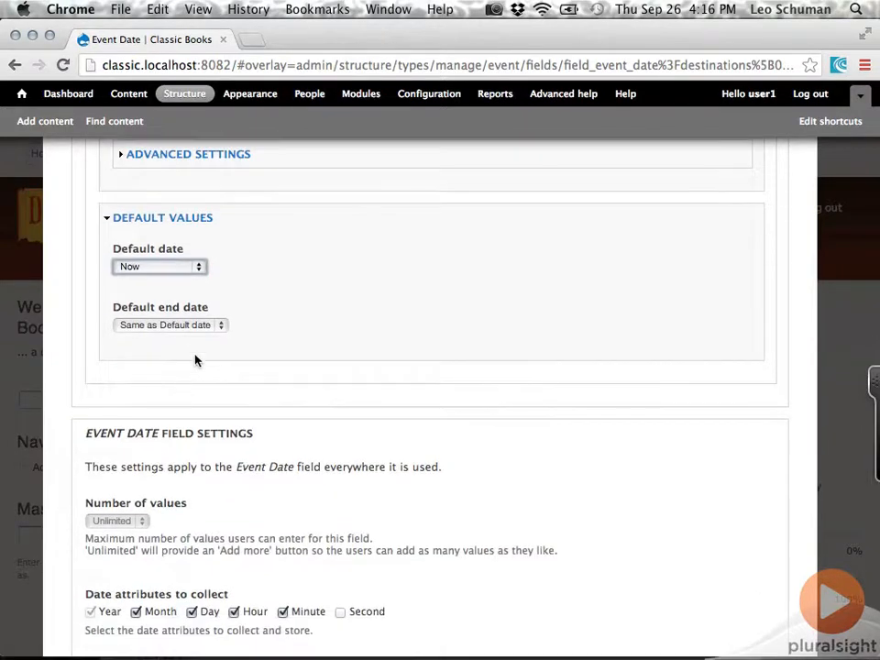
Keep the default end date at Same as Default date and save the Event Date settings
click(217, 327)
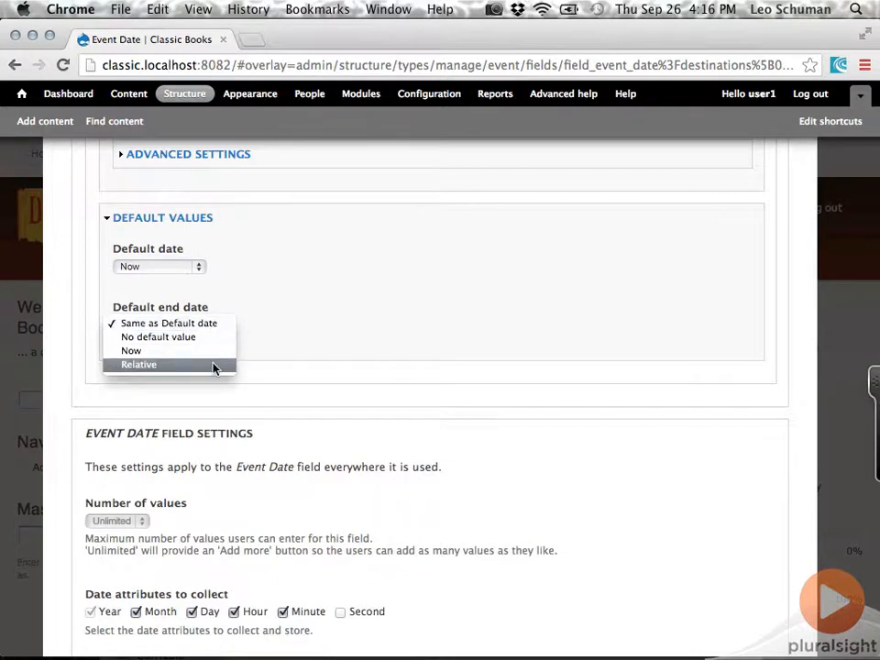
click(216, 327)
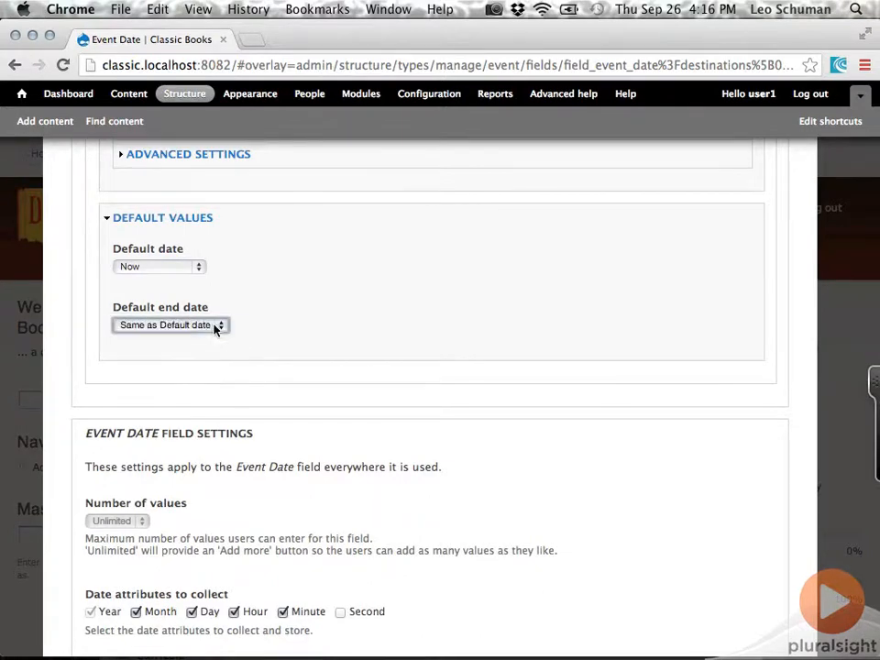
scroll(103, 400, down, 10)
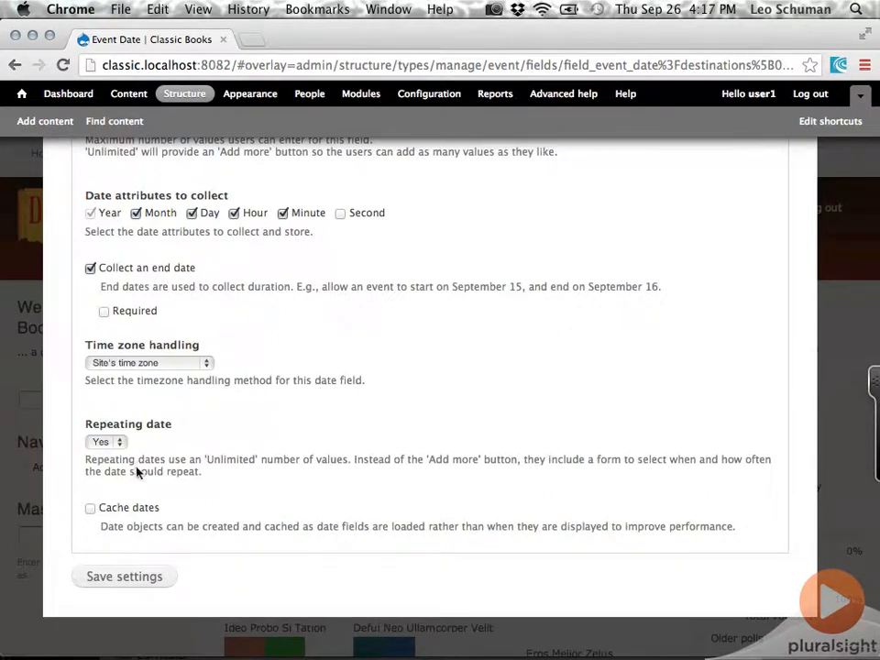
click(108, 585)
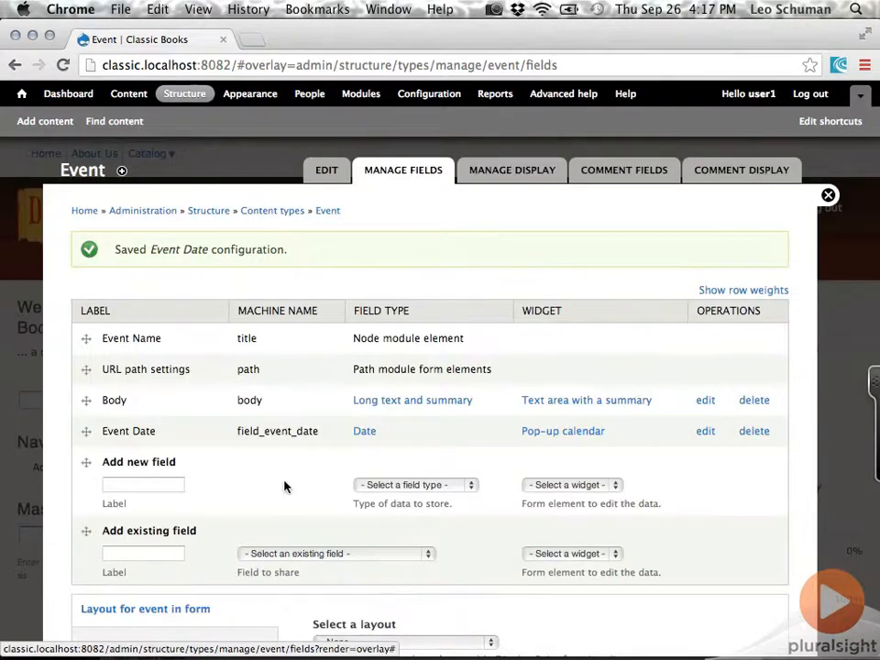
Start a new Event content item and name it Book Fair
click(56, 124)
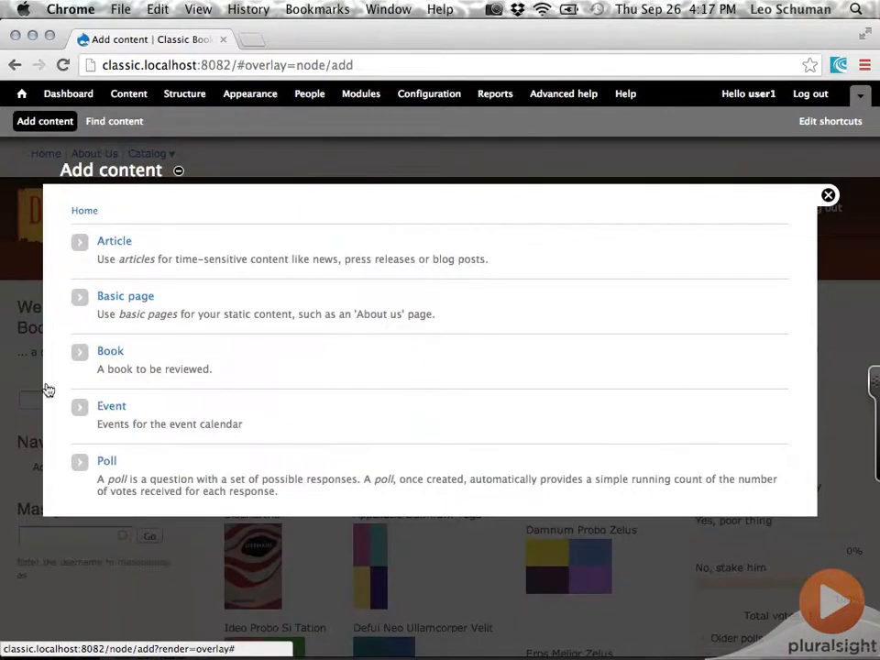
click(110, 408)
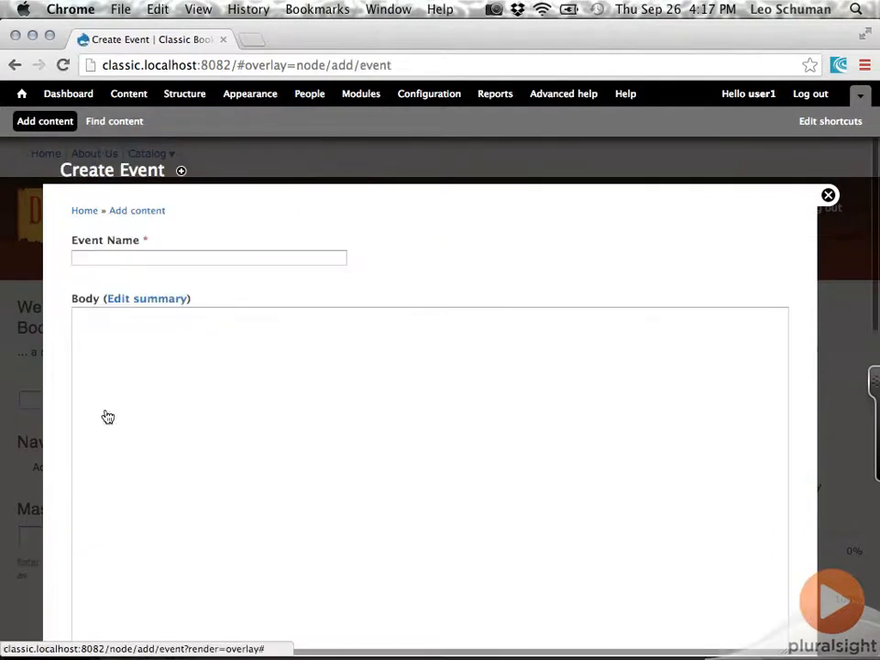
drag(295, 65, 394, 64)
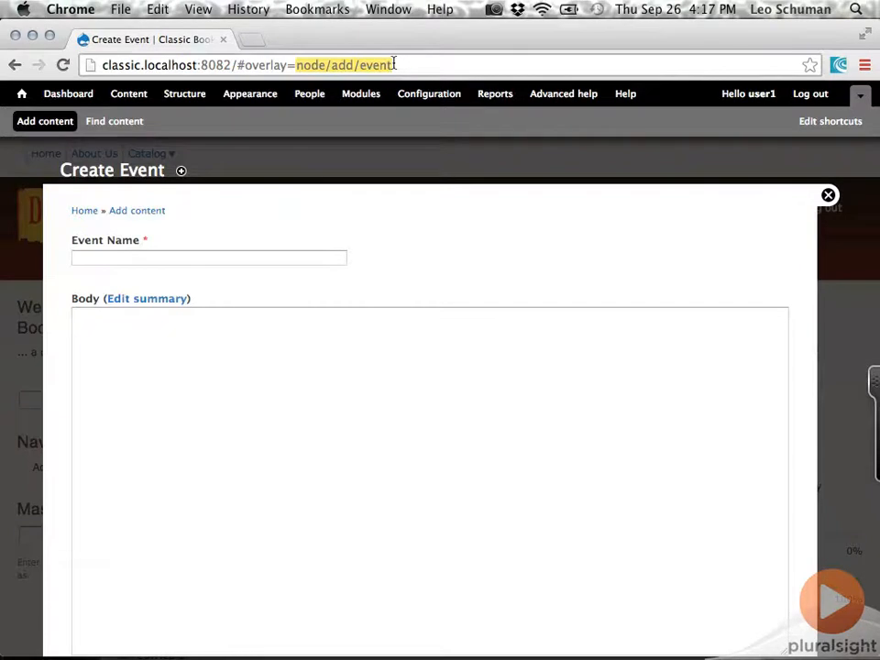
click(296, 258)
text(Bo)
key(Down)
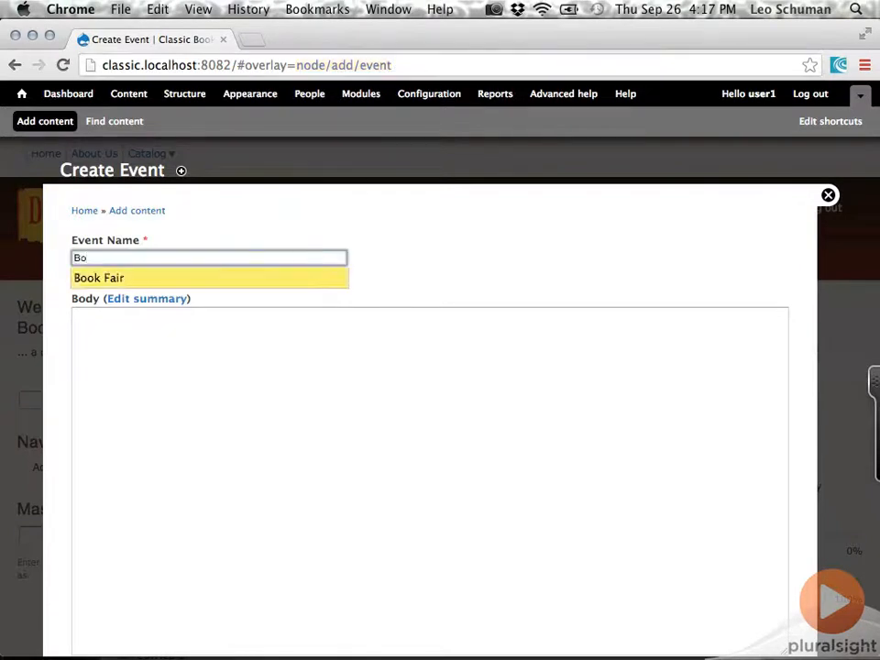
key(Tab)
Enter "Welcome to our world of books!" as the event's body text
click(208, 415)
text(We)
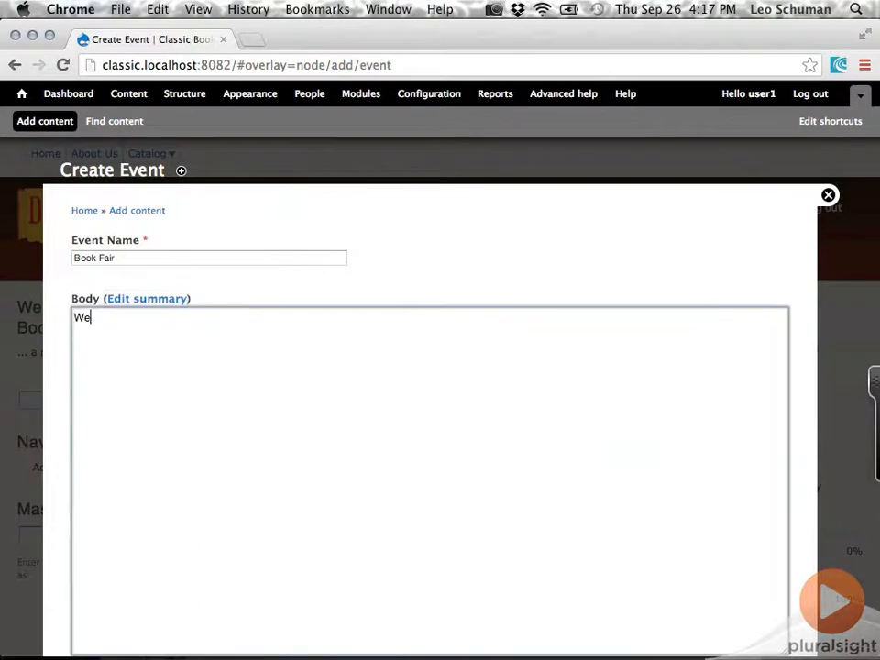
text(lcome to our world )
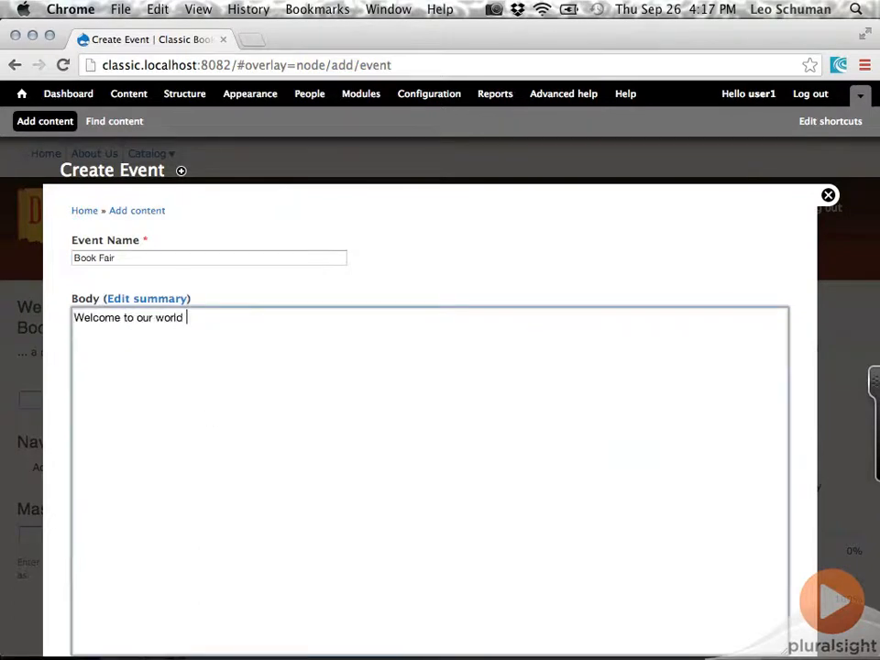
text(of books)
Set the event's start date to 30/09/2013 and its start time to 09:00
scroll(57, 504, down, 5)
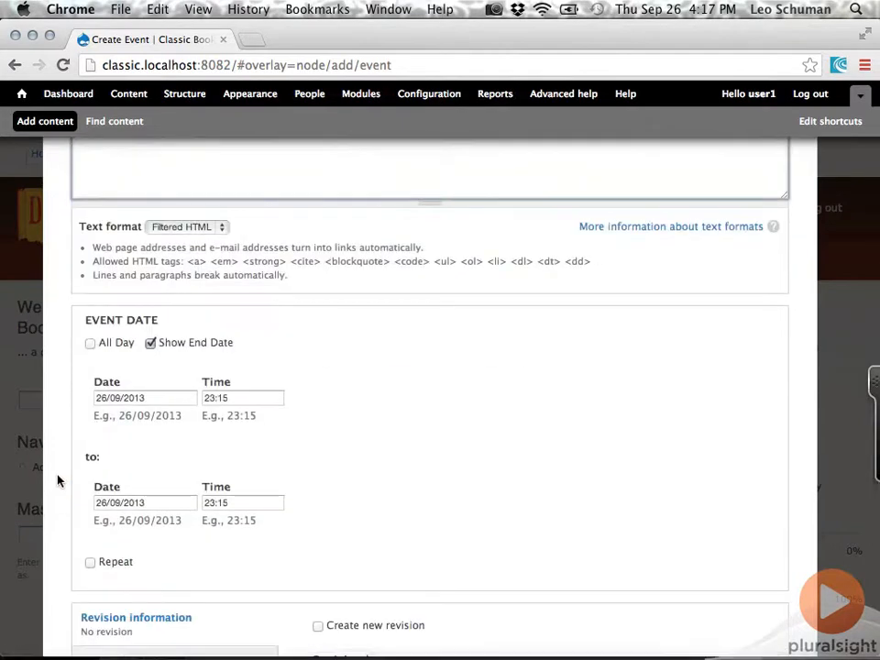
click(169, 398)
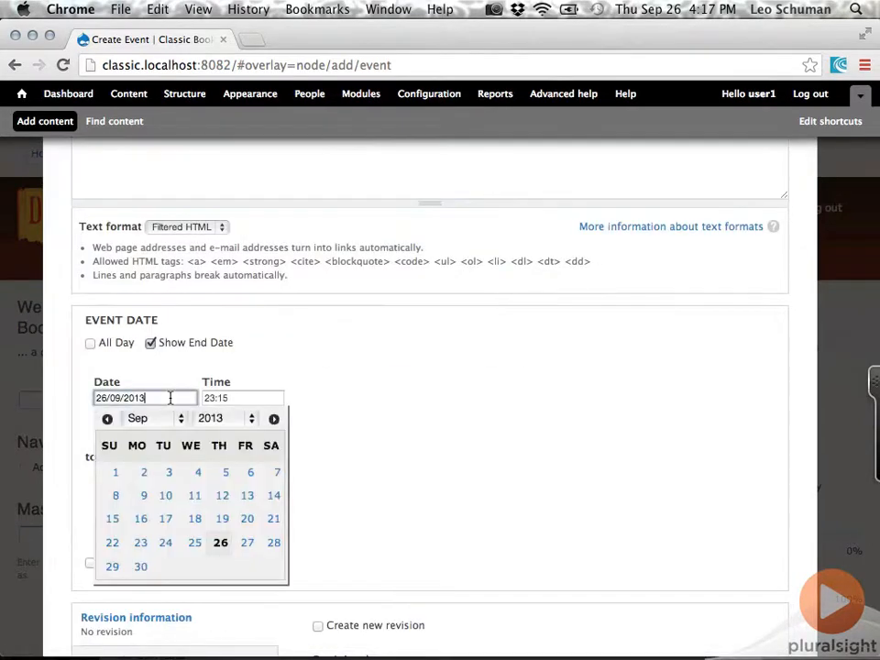
click(141, 569)
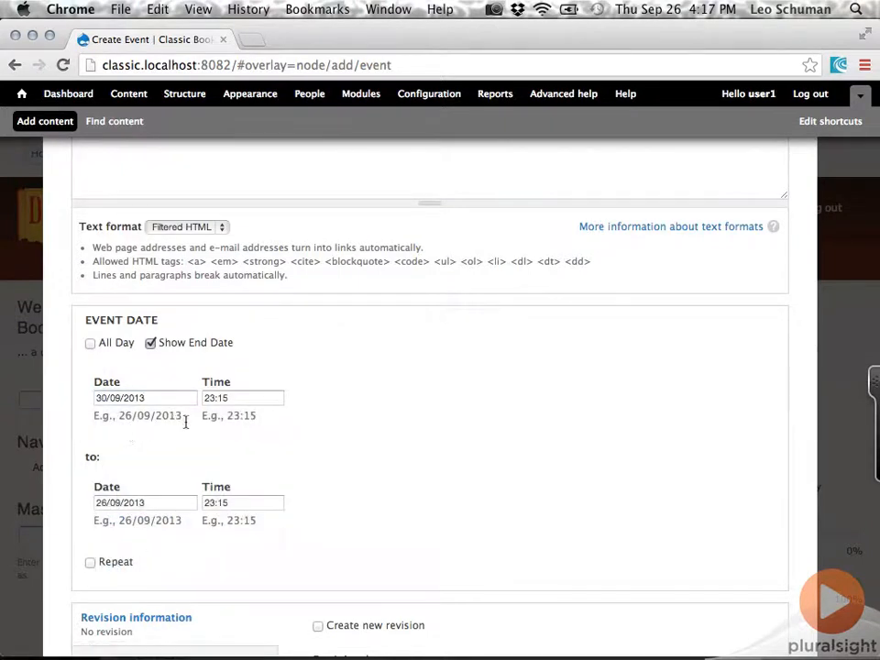
click(256, 397)
text(19)
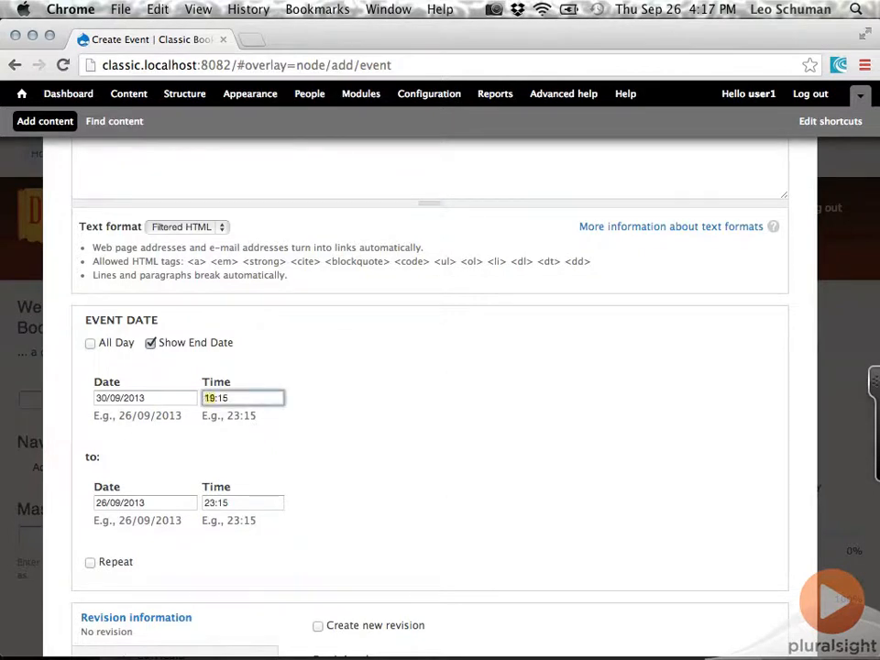
key(Down)
key(Down)
key(Down)
key(Right)
key(Down)
Set the event's end date to 02/10/2013 and its end time to 17:00
click(156, 502)
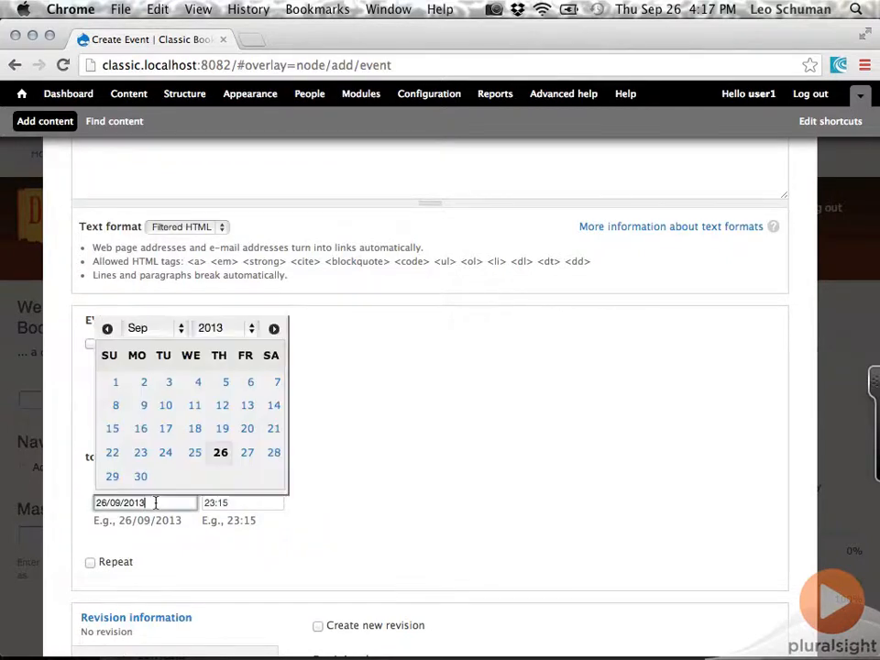
click(275, 330)
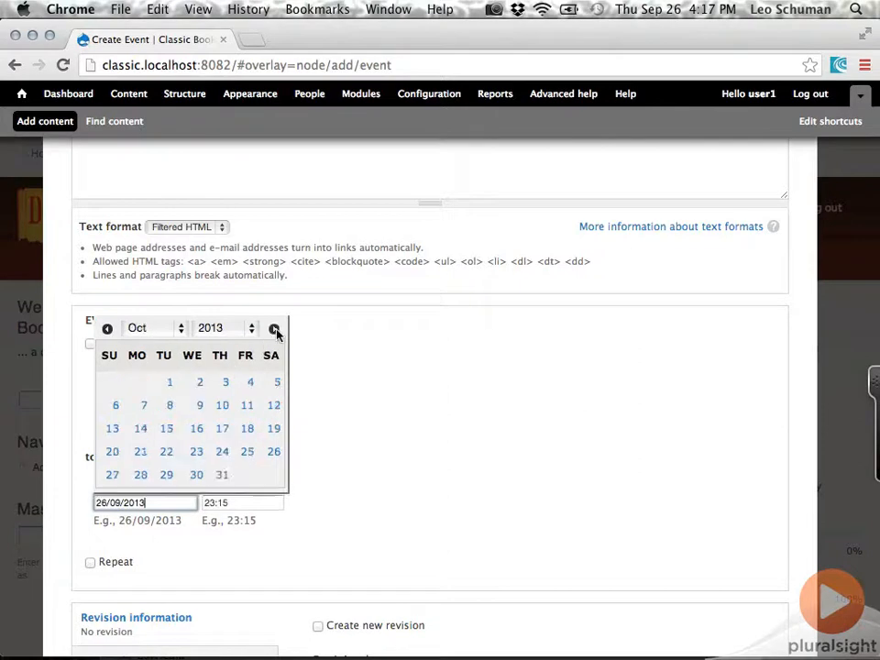
click(200, 381)
click(264, 501)
key(Down)
key(Down)
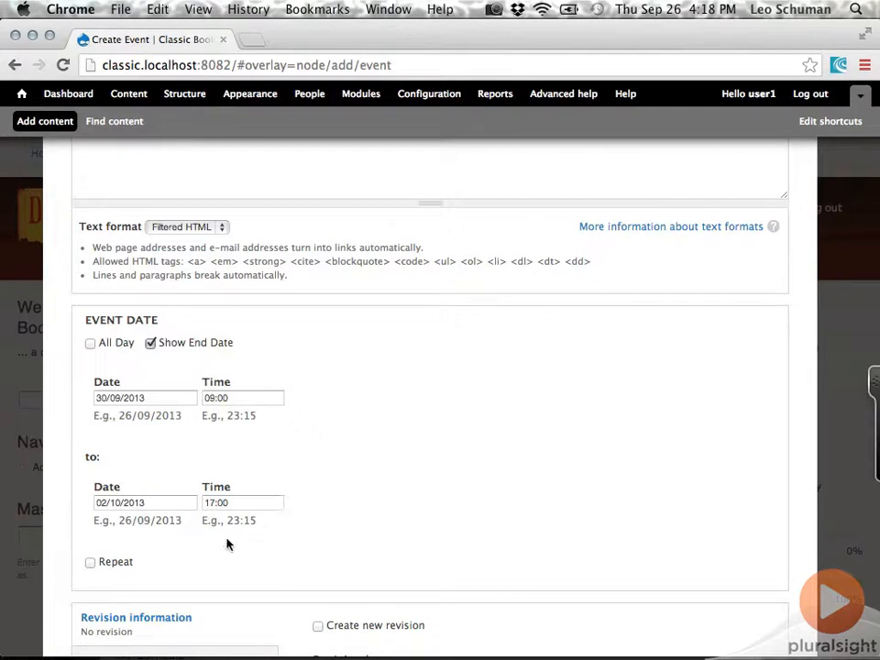
Try enabling Repeat for the event date, examine the repeat options, and disable Repeat again
scroll(227, 544, down, 5)
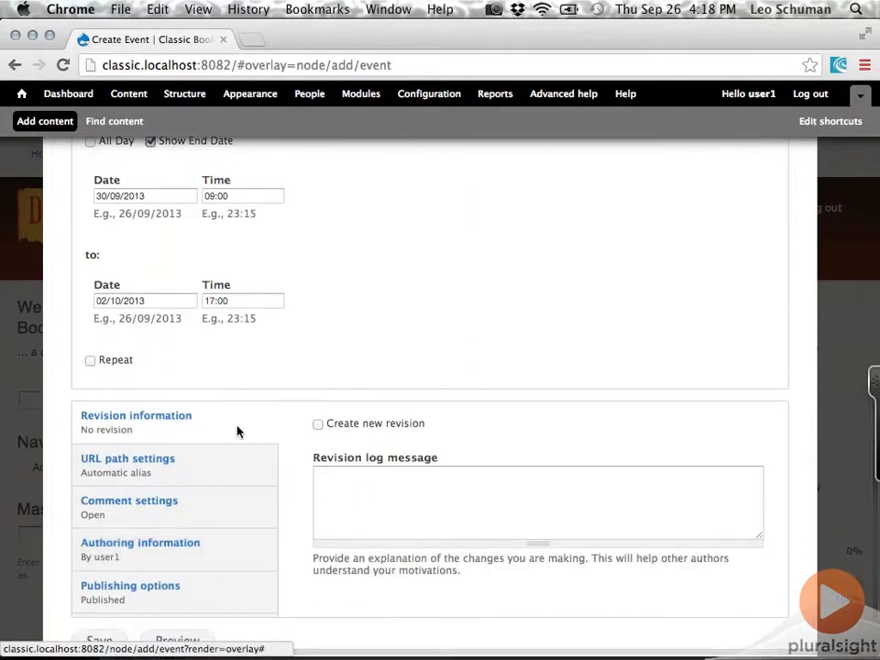
click(89, 360)
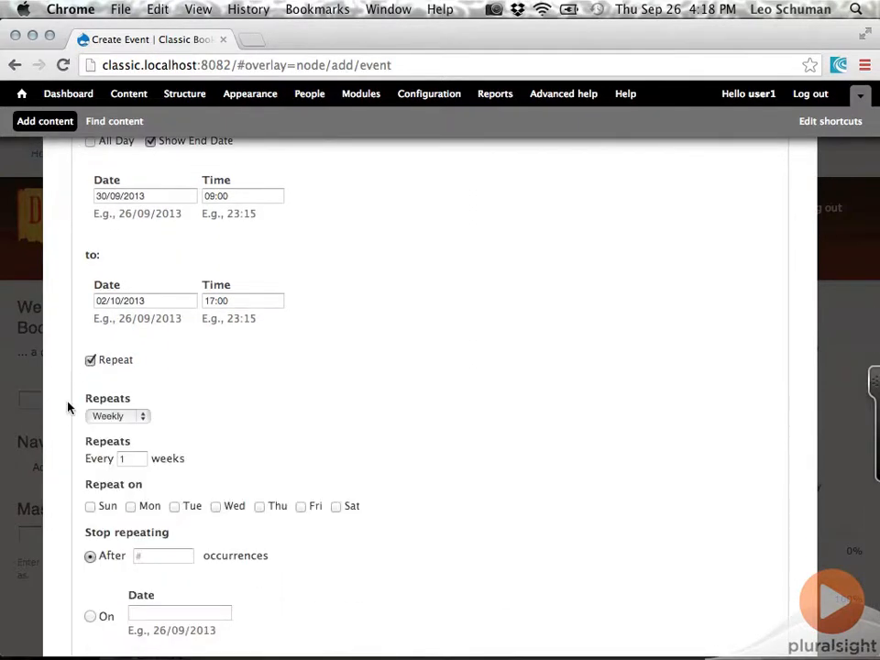
scroll(68, 407, down, 4)
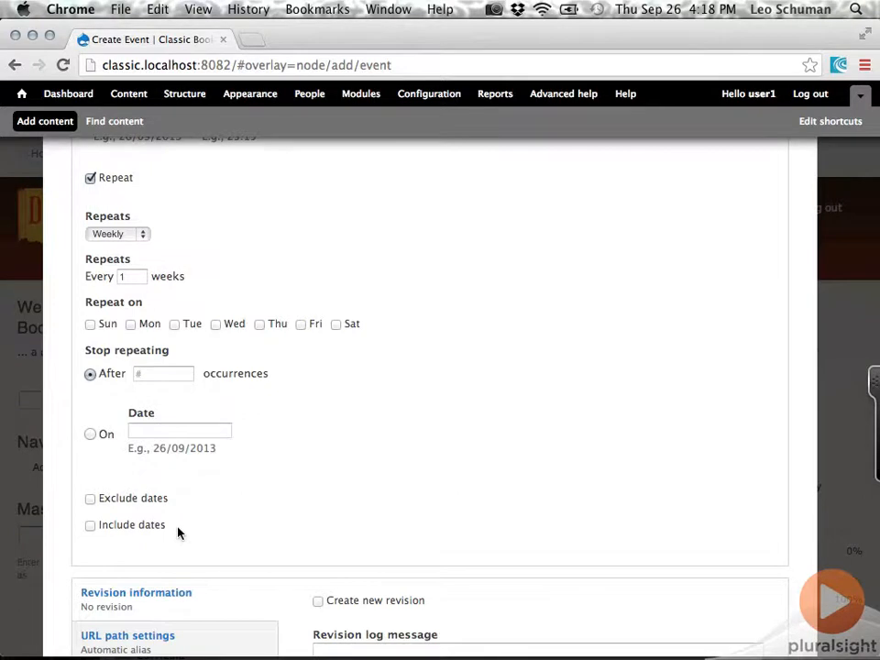
scroll(178, 532, up, 3)
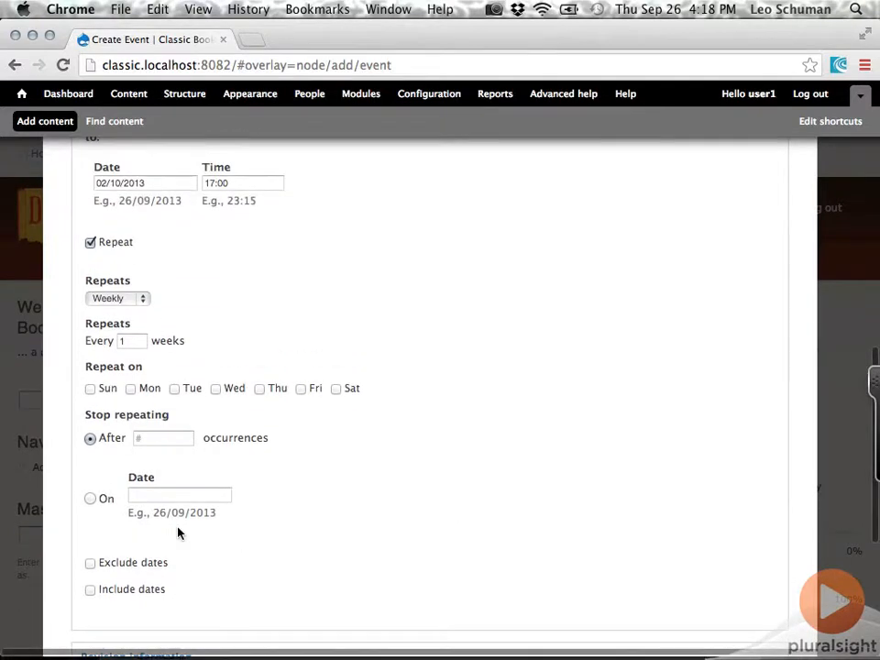
click(90, 248)
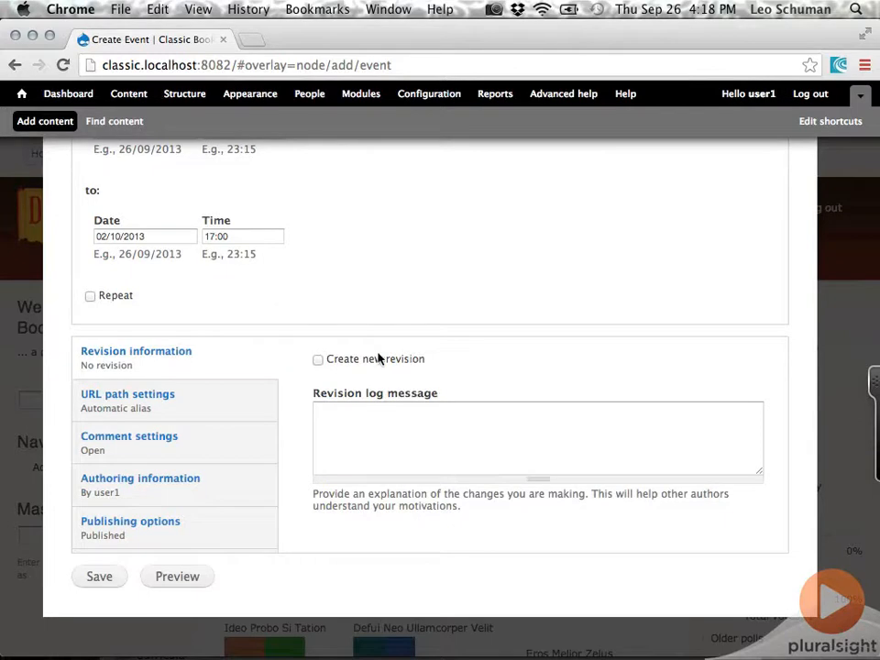
Review the event's URL path, comment, authoring and publishing settings, and save the event
click(199, 409)
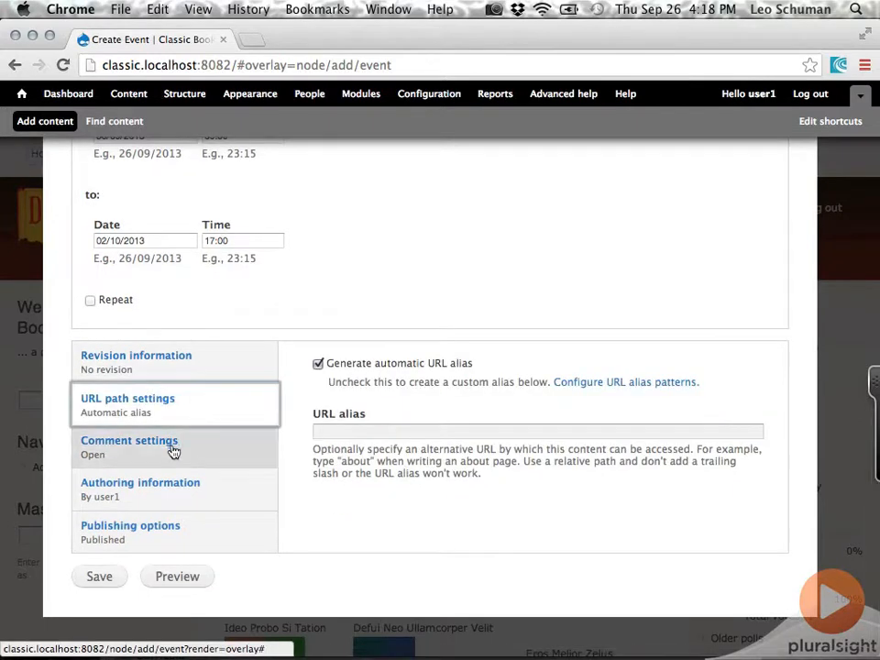
click(173, 449)
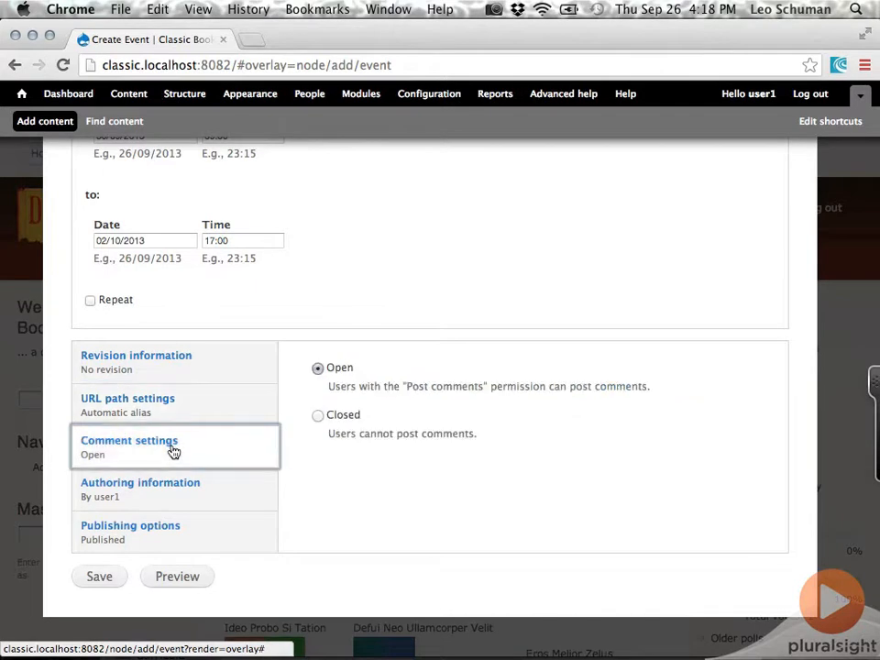
click(155, 493)
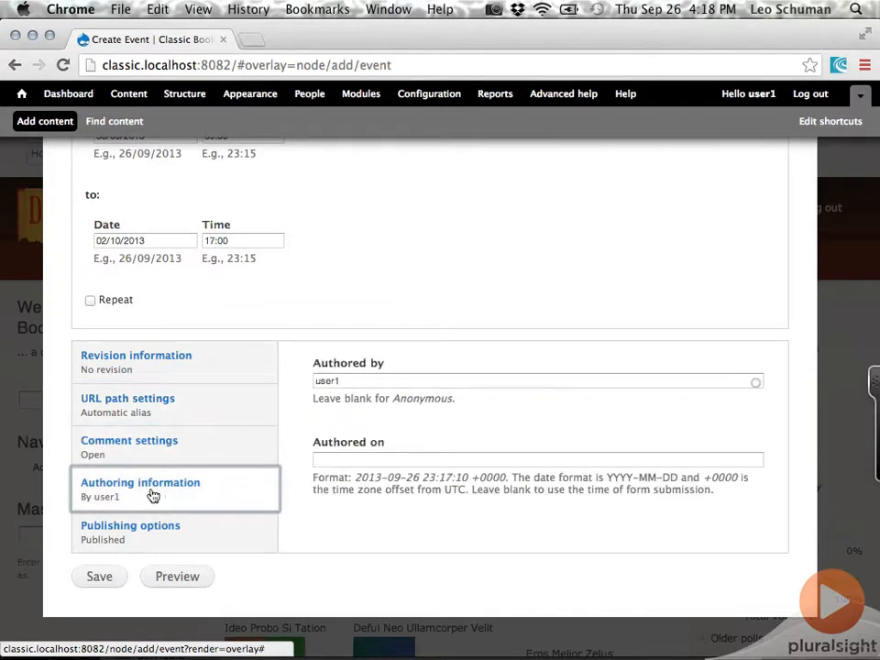
click(133, 538)
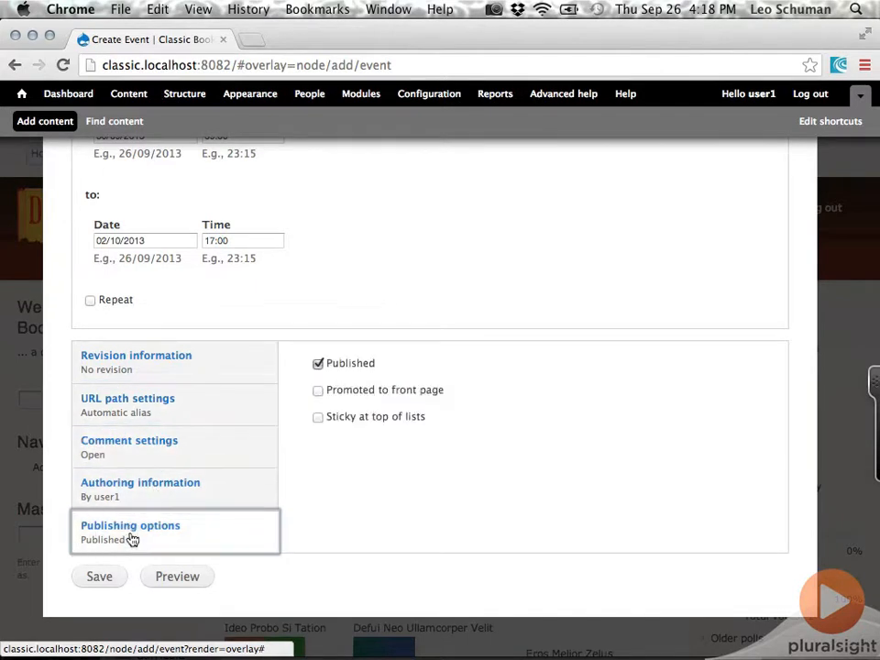
click(114, 578)
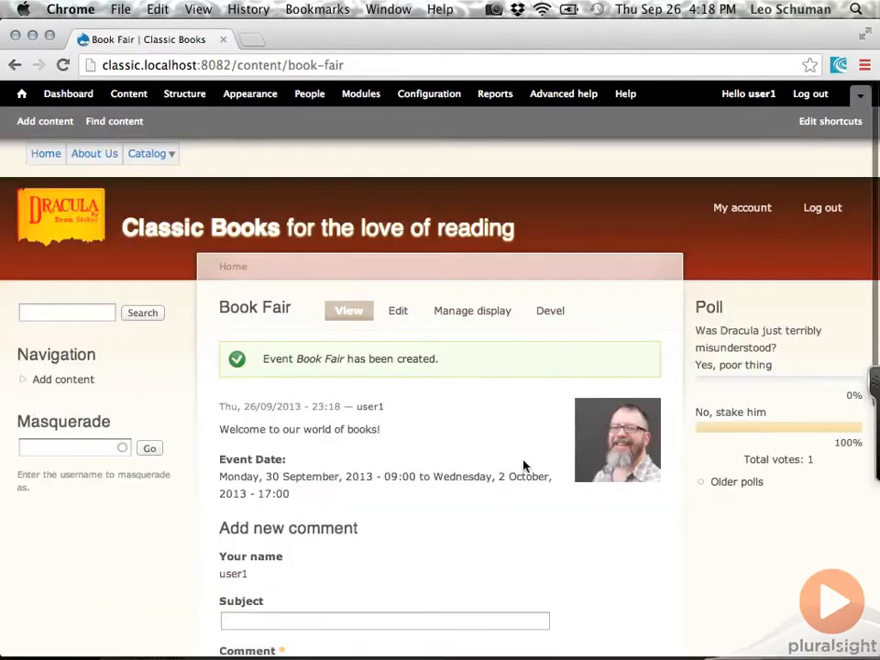
Examine the Event Date display and the URL path of the saved Book Fair page
scroll(523, 465, down, 1)
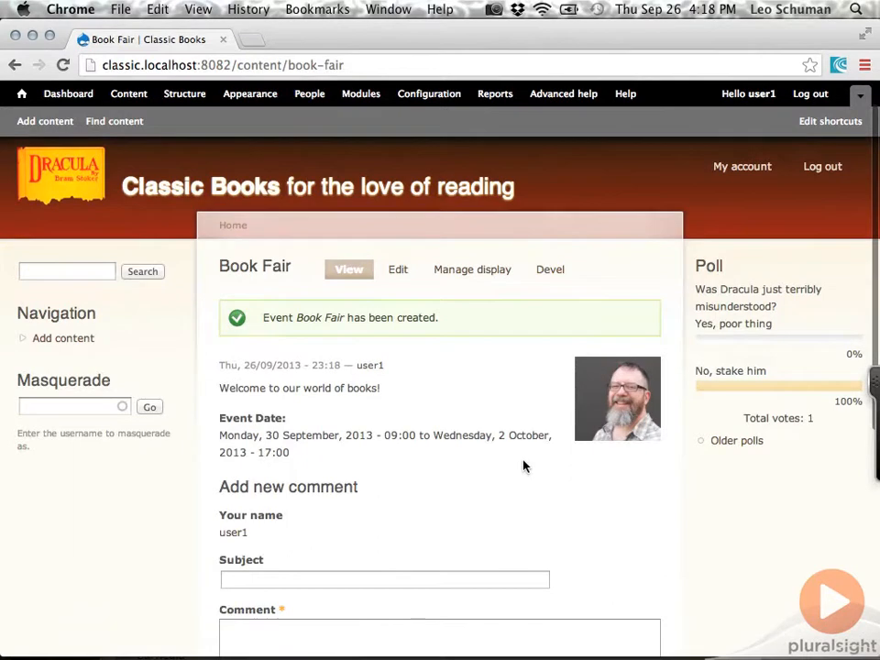
drag(314, 462, 209, 421)
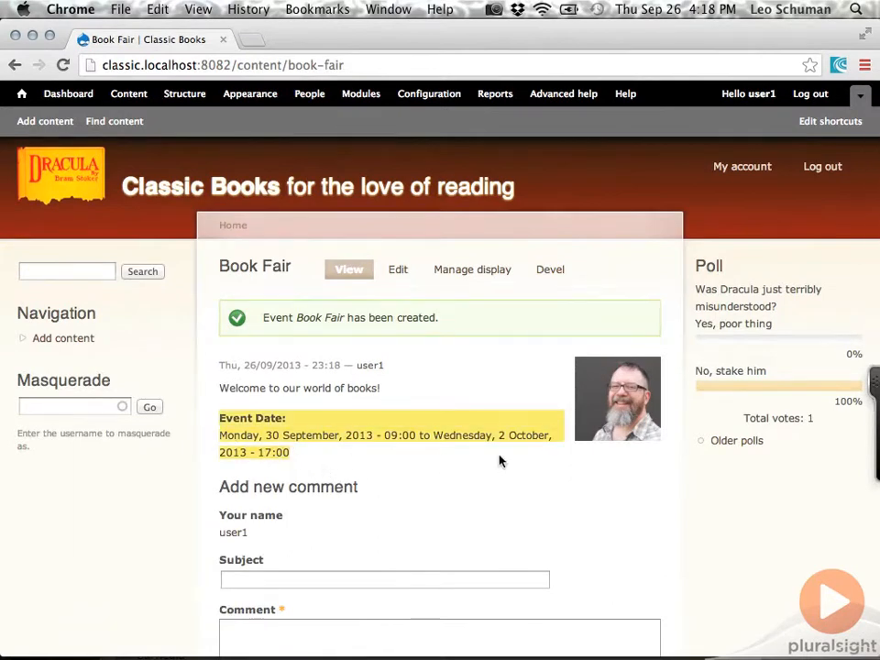
scroll(499, 461, up, 1)
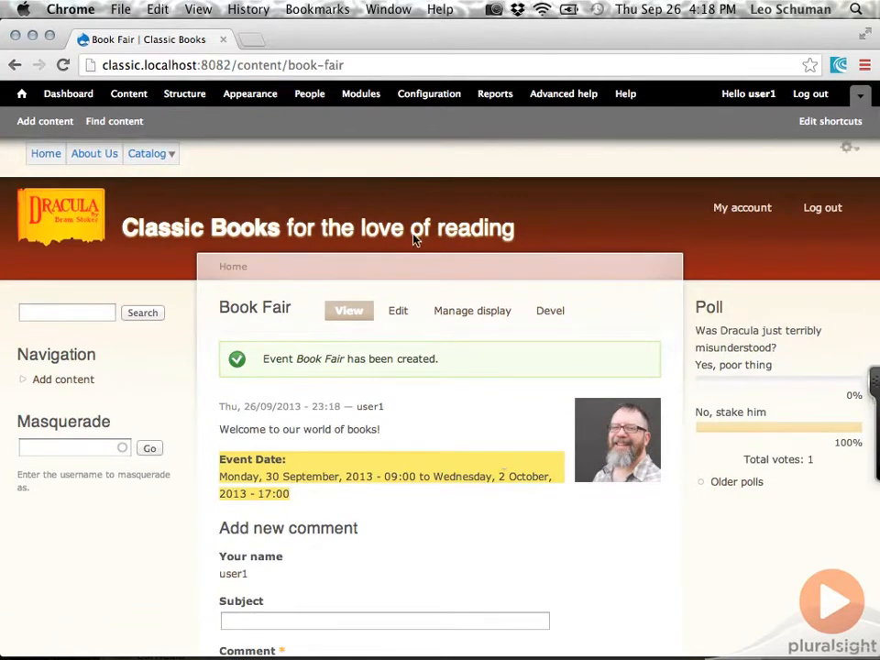
click(237, 65)
drag(237, 65, 357, 63)
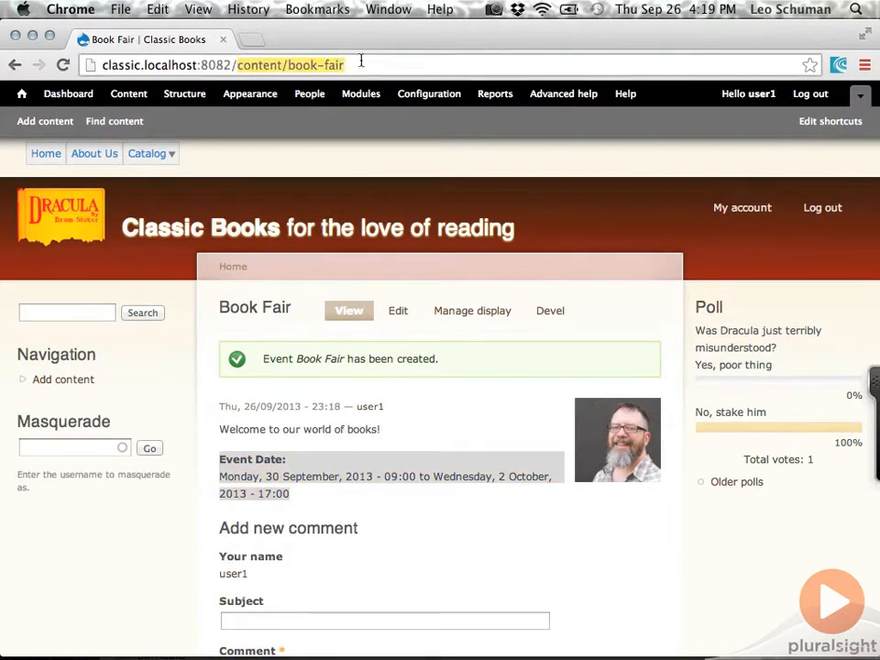